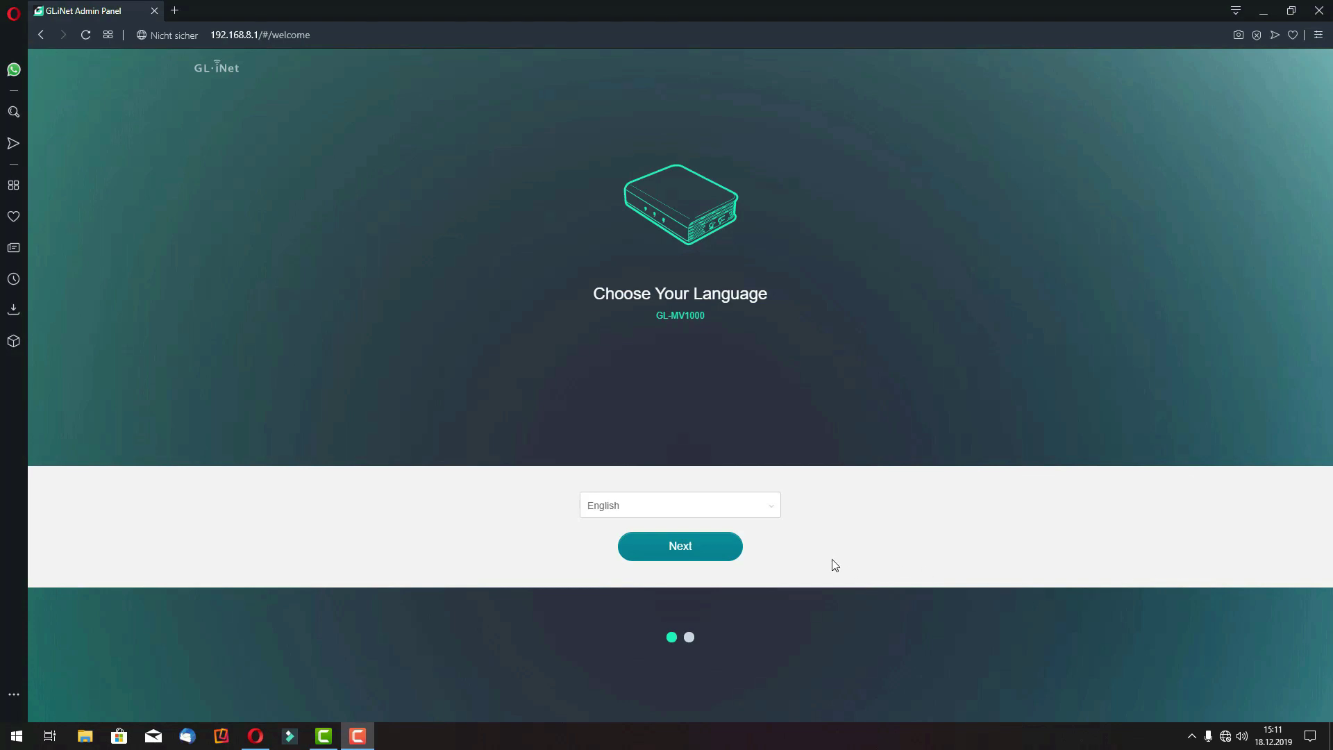
# Set the router's setup language to Deutsch and continue to the admin password page.
pyautogui.click(710, 508)
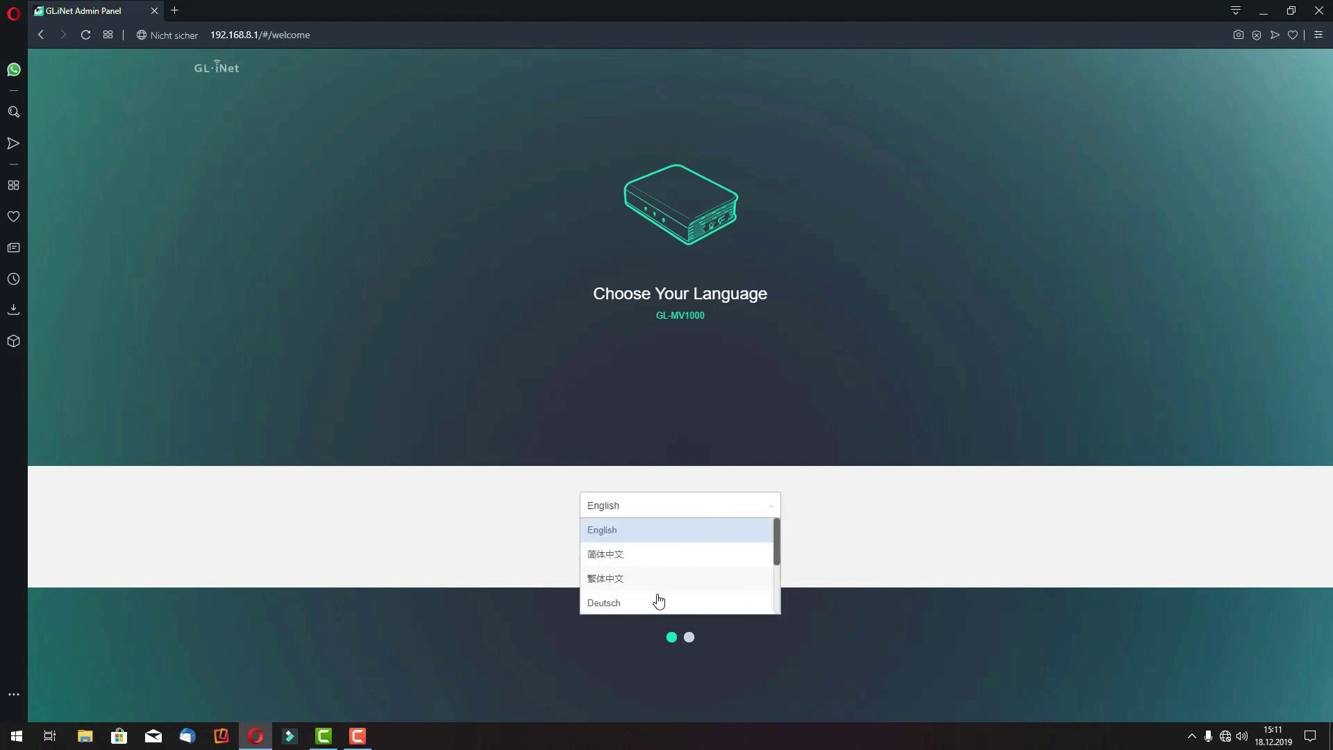
pyautogui.click(656, 602)
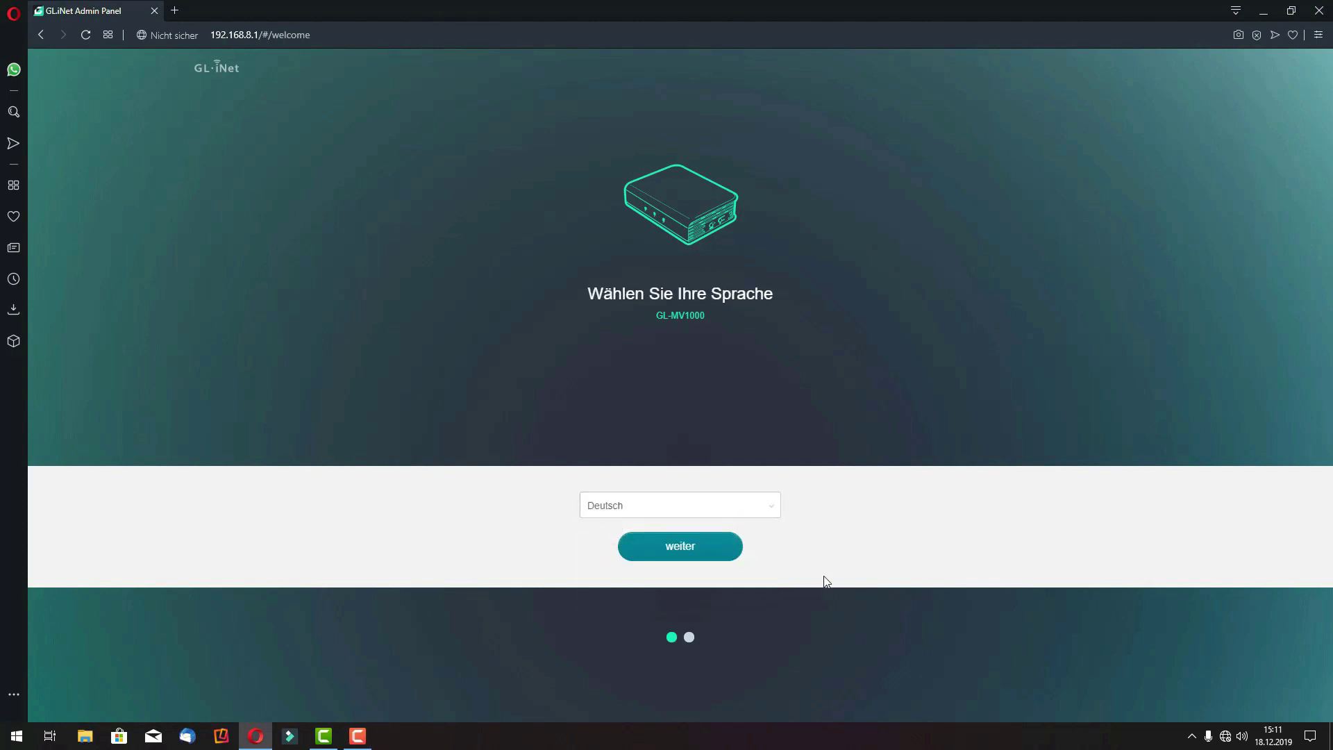
pyautogui.click(706, 554)
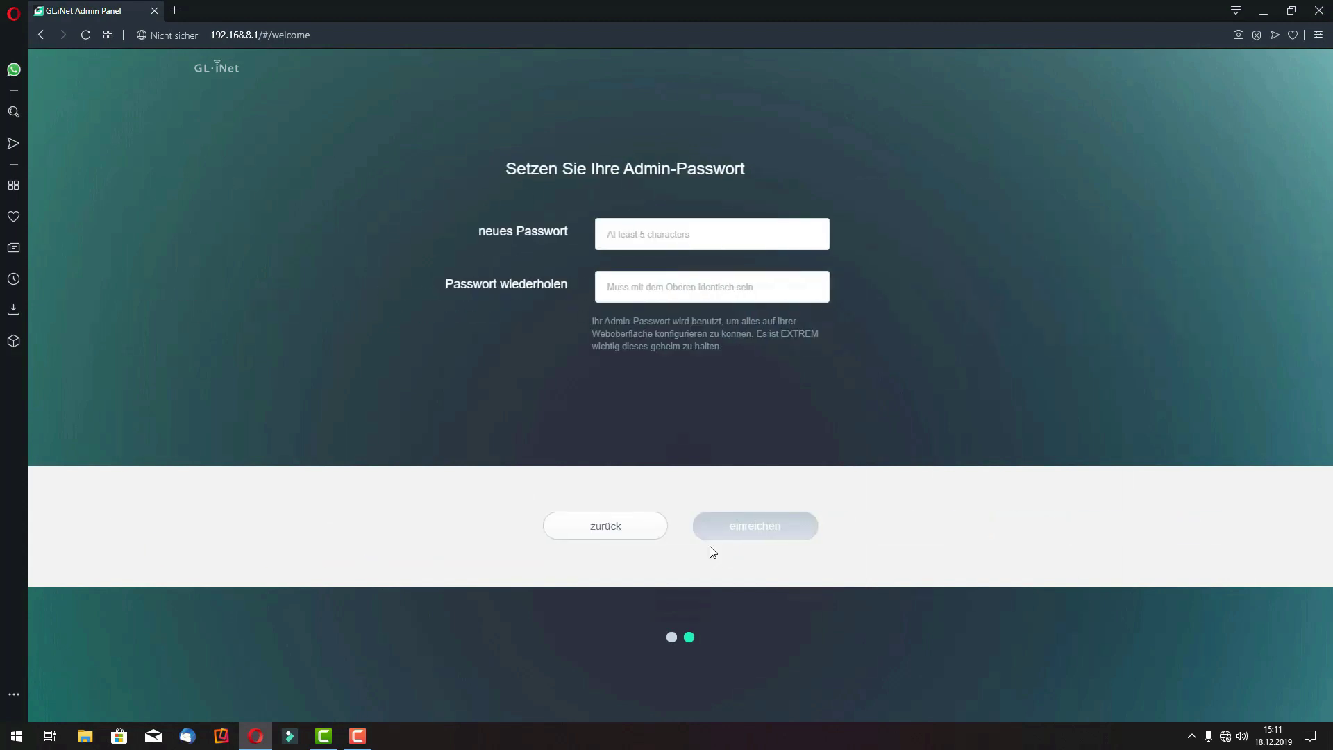
# Enter a new admin password for the router, repeat it for confirmation and submit it.
pyautogui.click(675, 231)
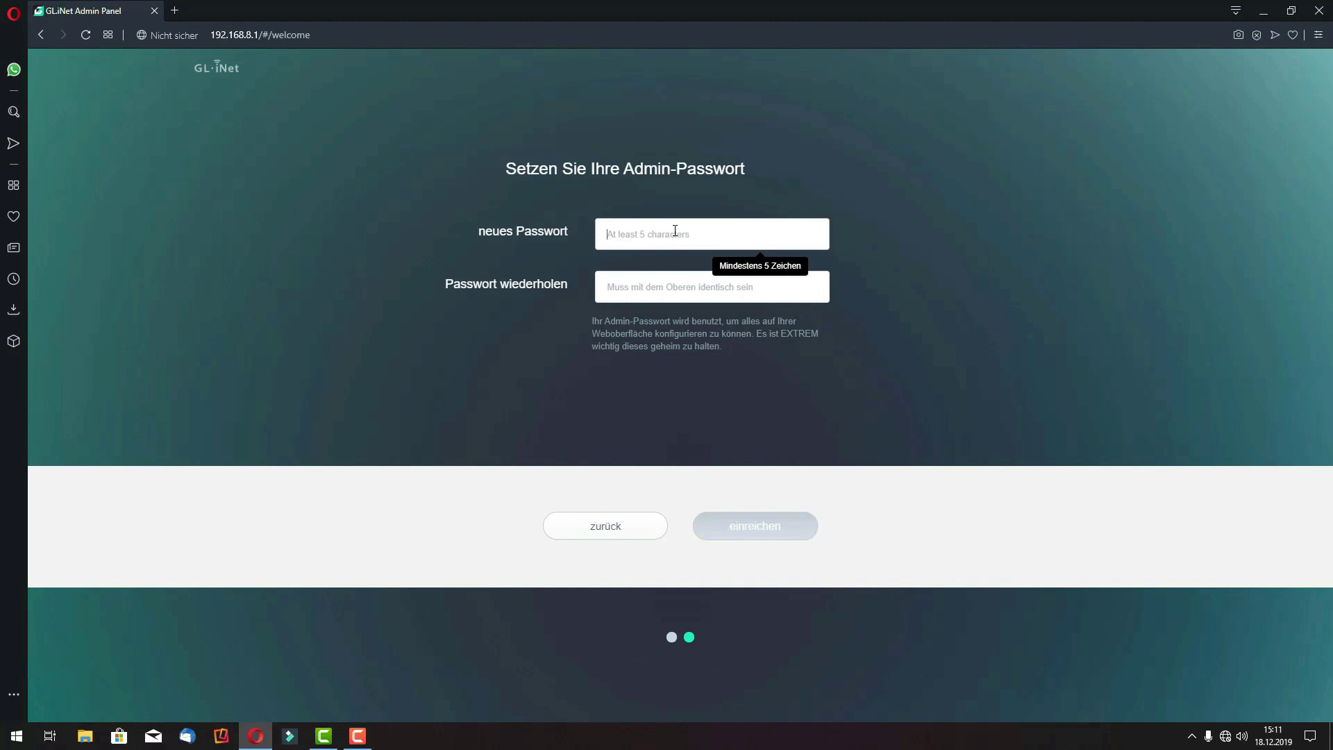
pyautogui.write('••')
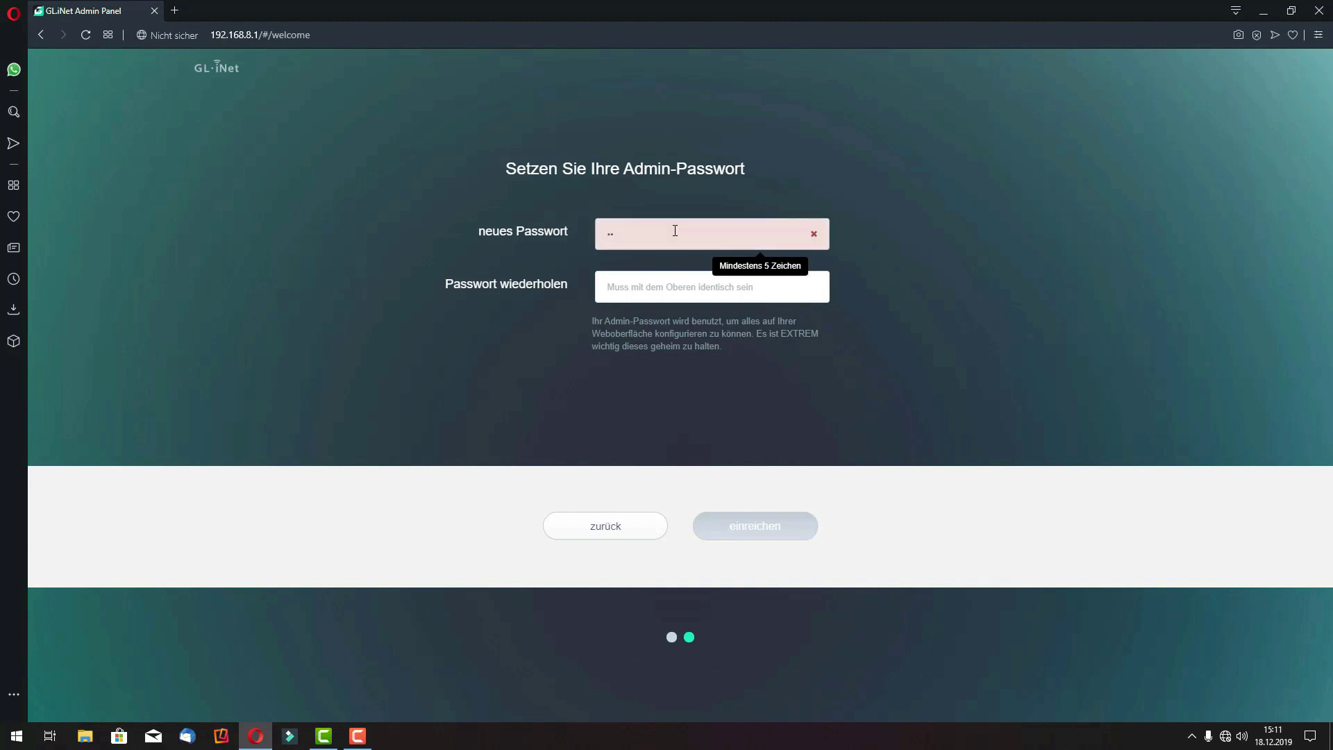
pyautogui.write('•••')
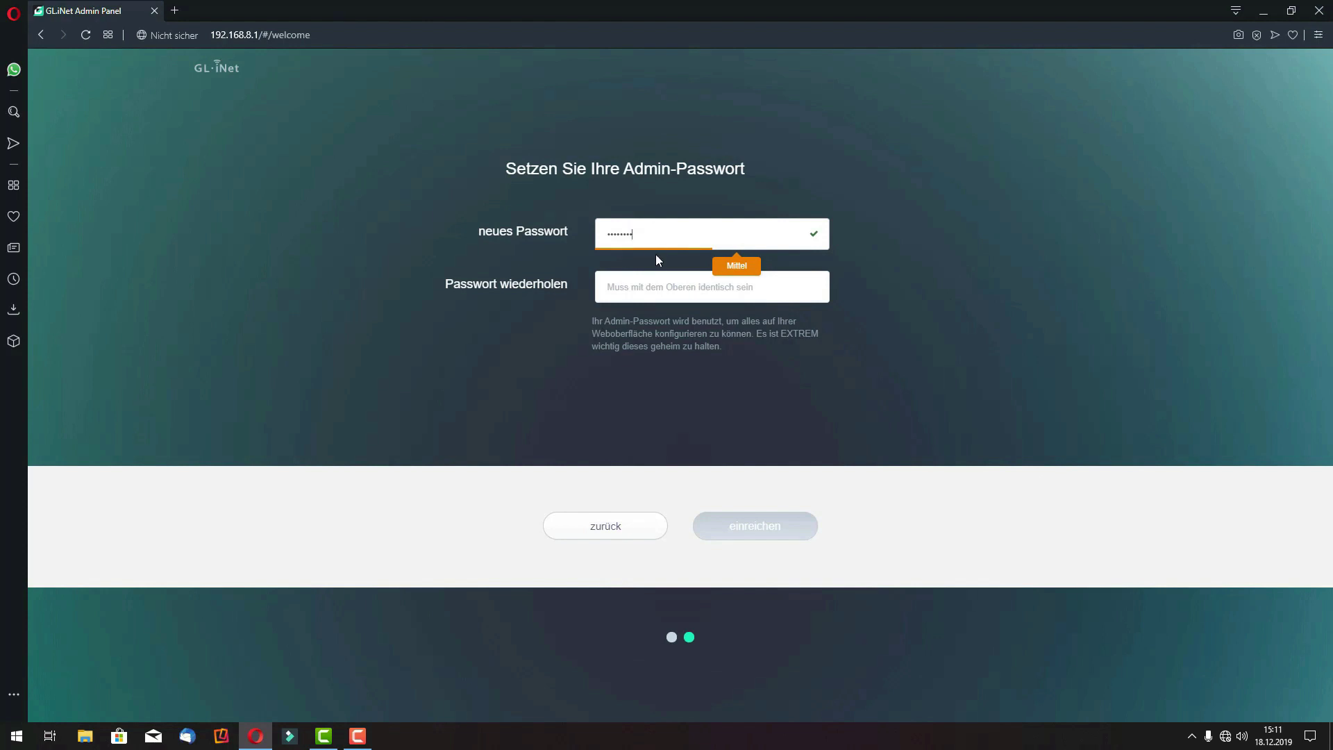
pyautogui.click(655, 286)
pyautogui.write('••')
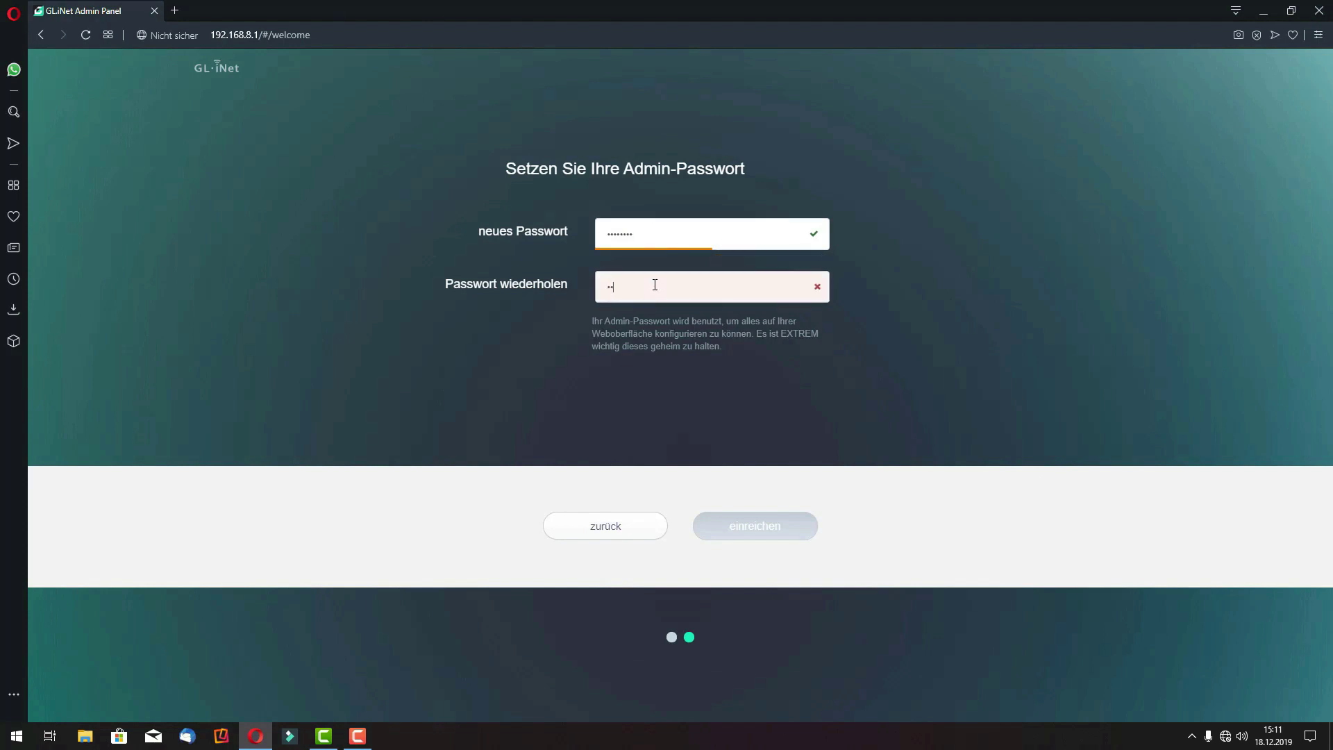
pyautogui.write('••••••')
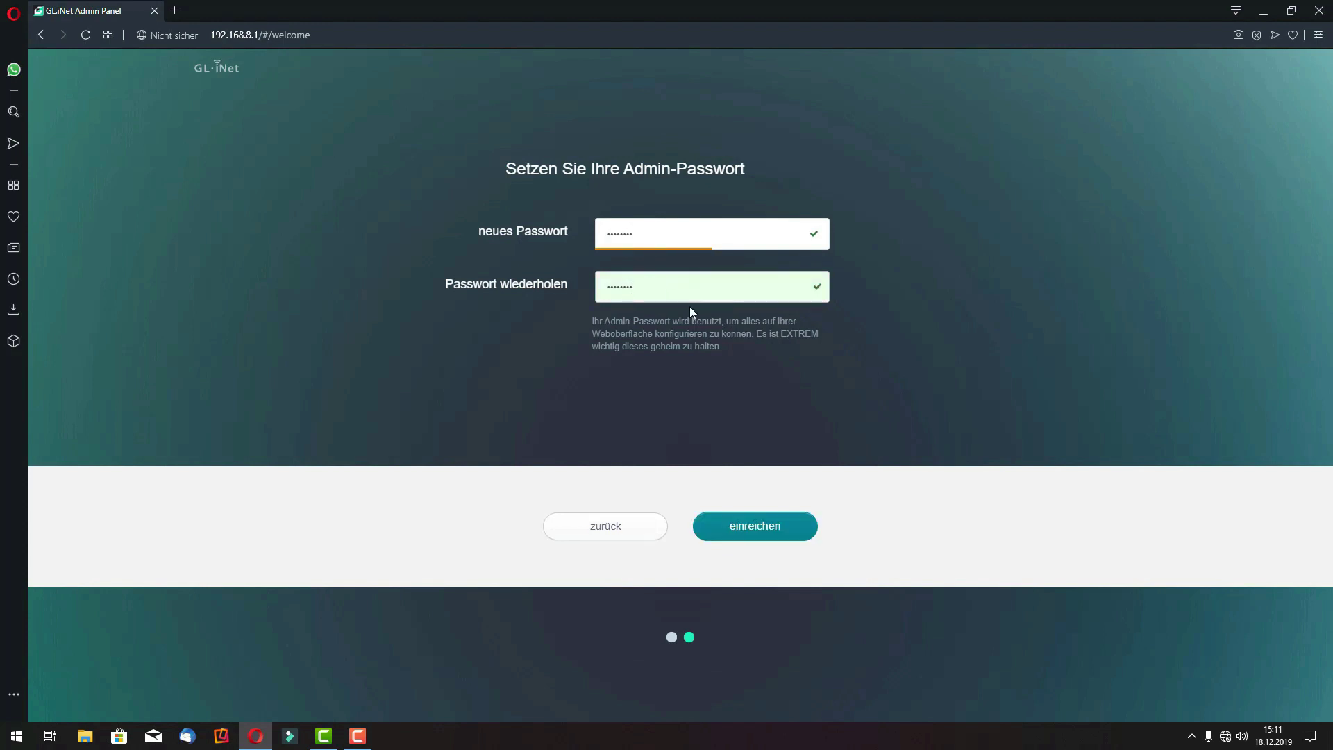
pyautogui.click(756, 526)
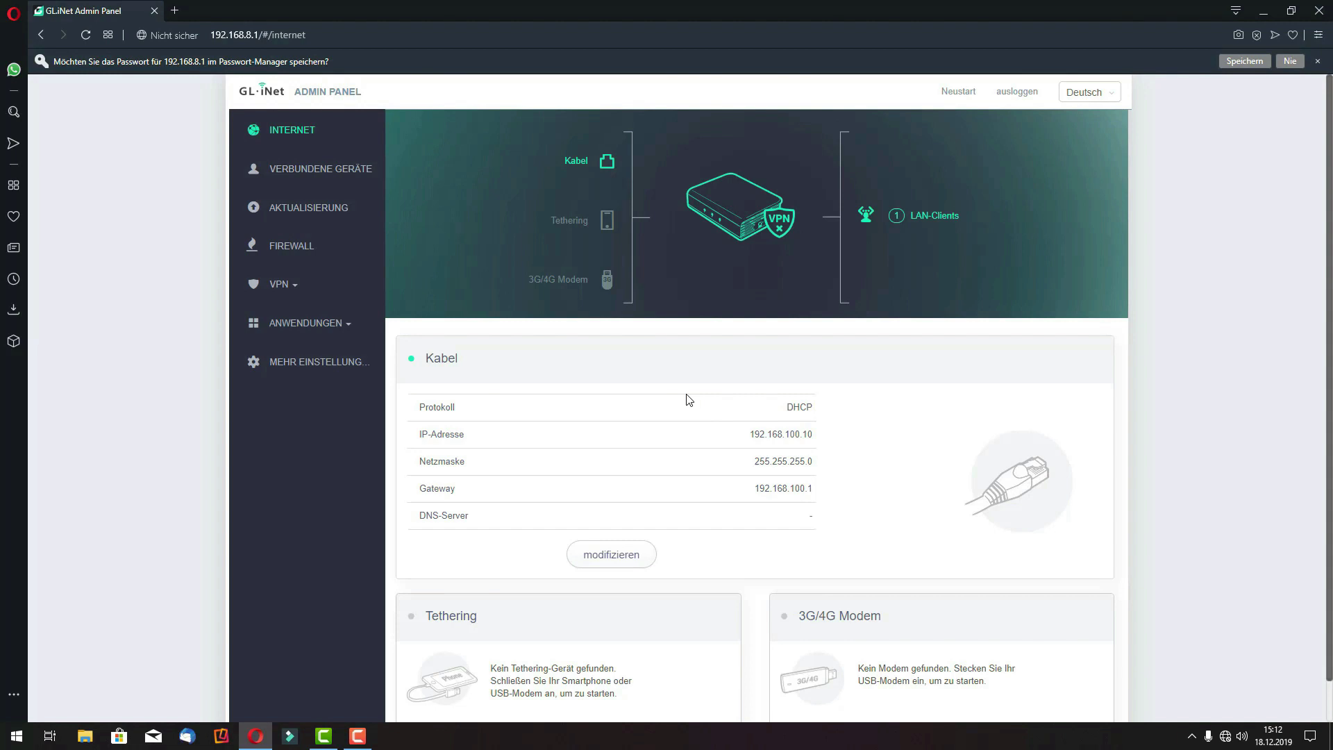
# Review the router's internet connection overview and its list of connected devices.
pyautogui.scroll(-1, 688, 399)
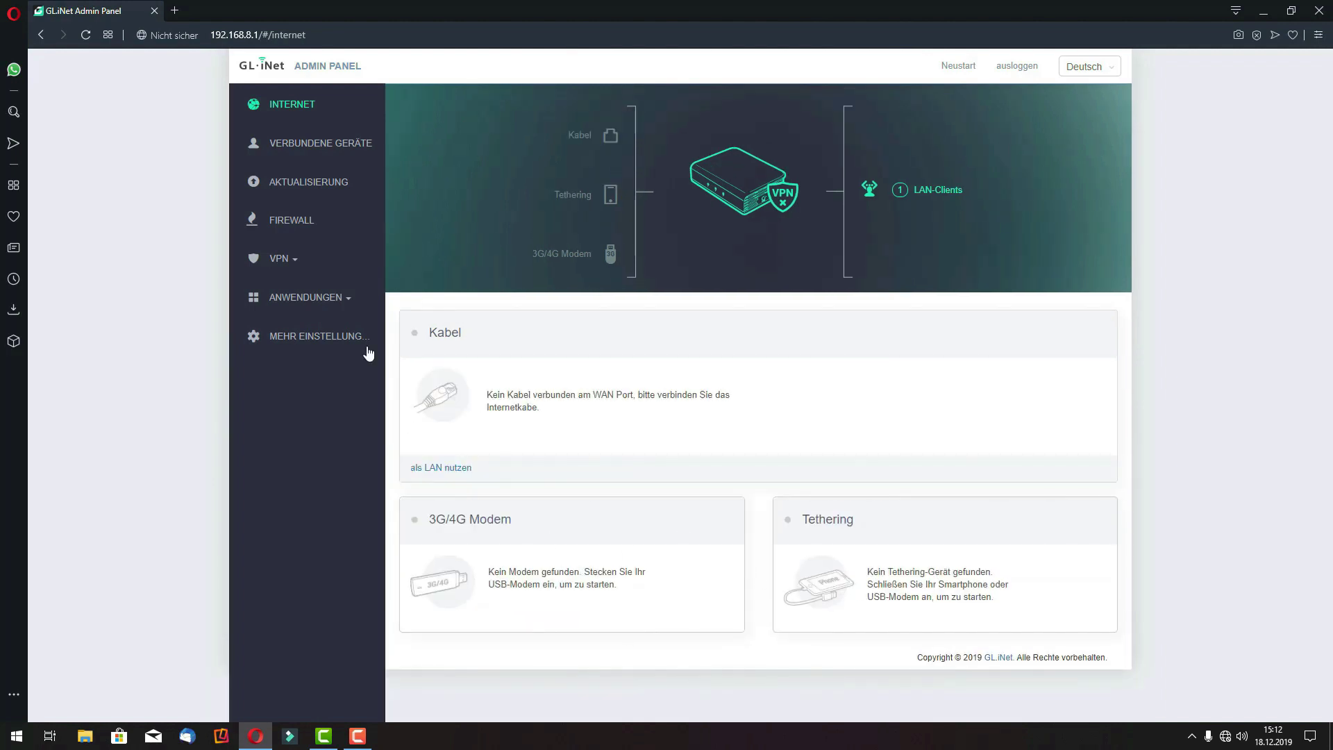
pyautogui.click(349, 142)
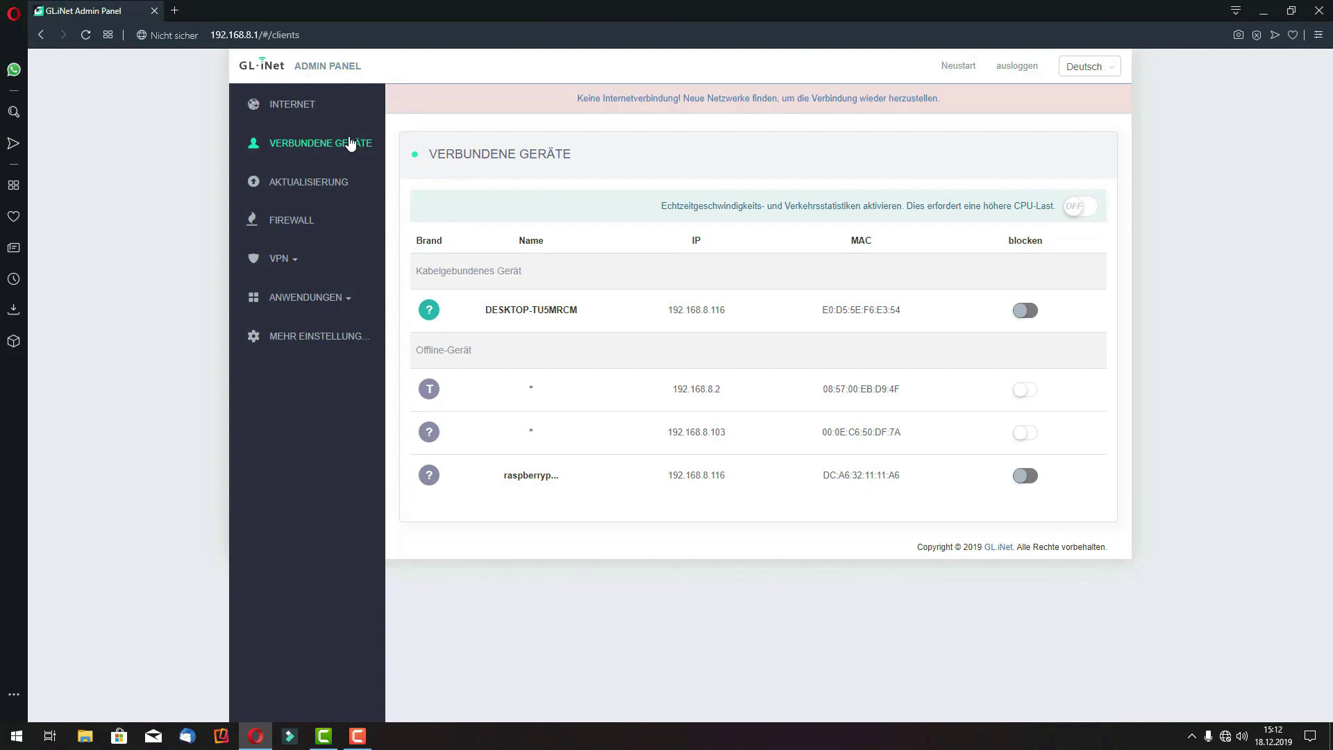
# Enable automatic firmware upgrades in the router's update settings.
pyautogui.click(316, 187)
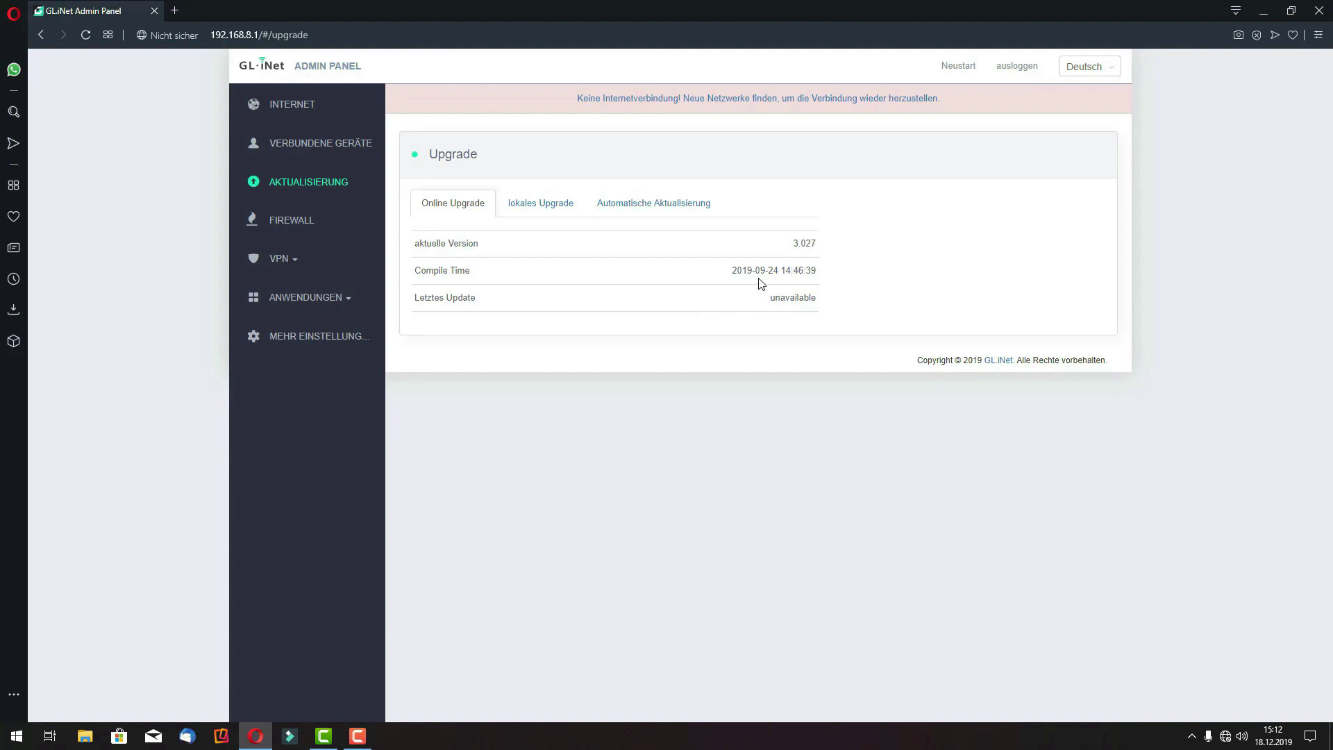
pyautogui.click(651, 209)
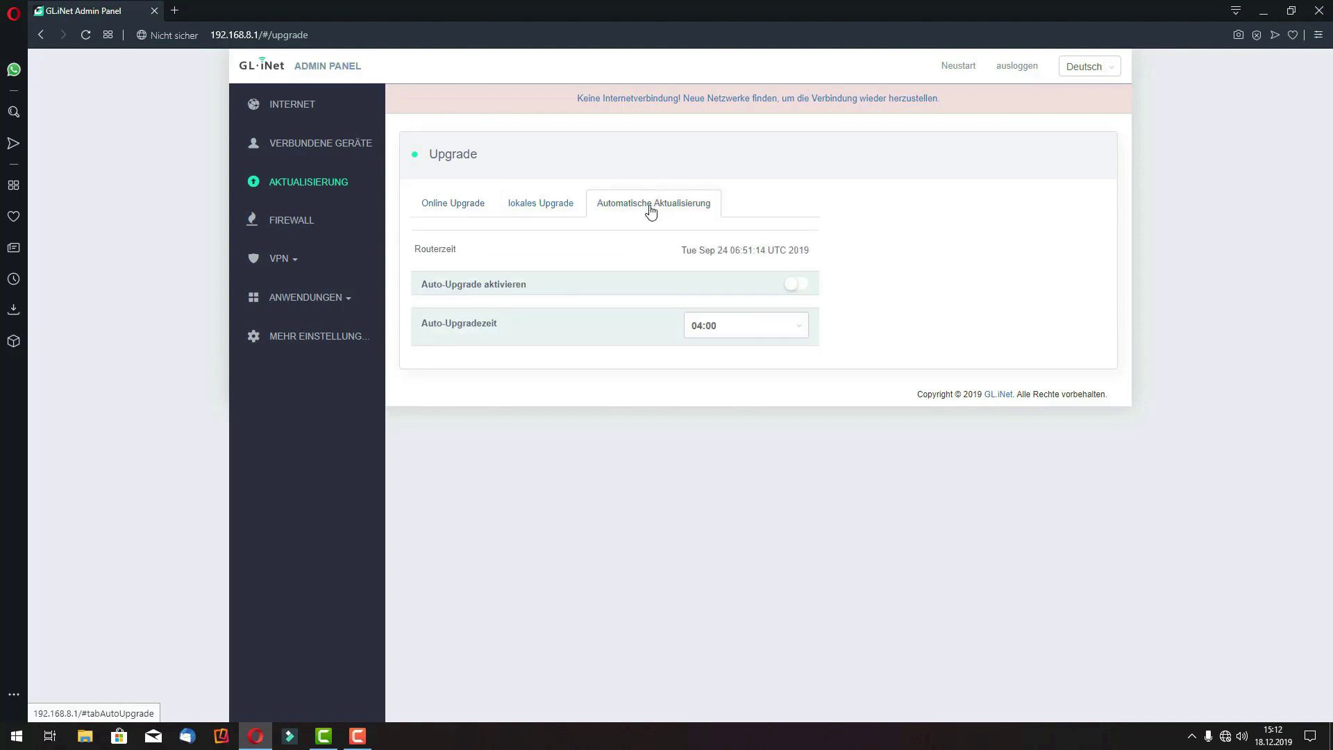
pyautogui.click(798, 291)
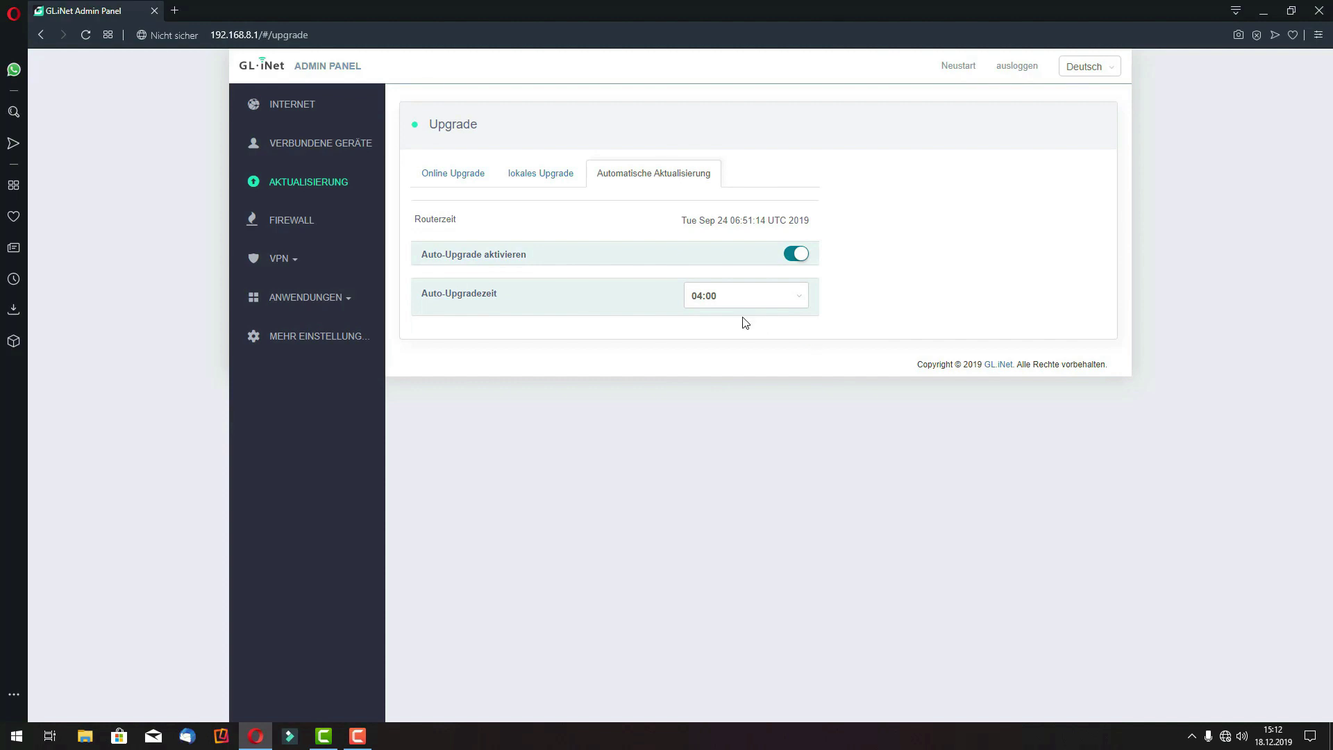
# Examine the firewall, OpenVPN client and OpenVPN server pages and the available application and additional settings, ending on the internet overview.
pyautogui.click(296, 229)
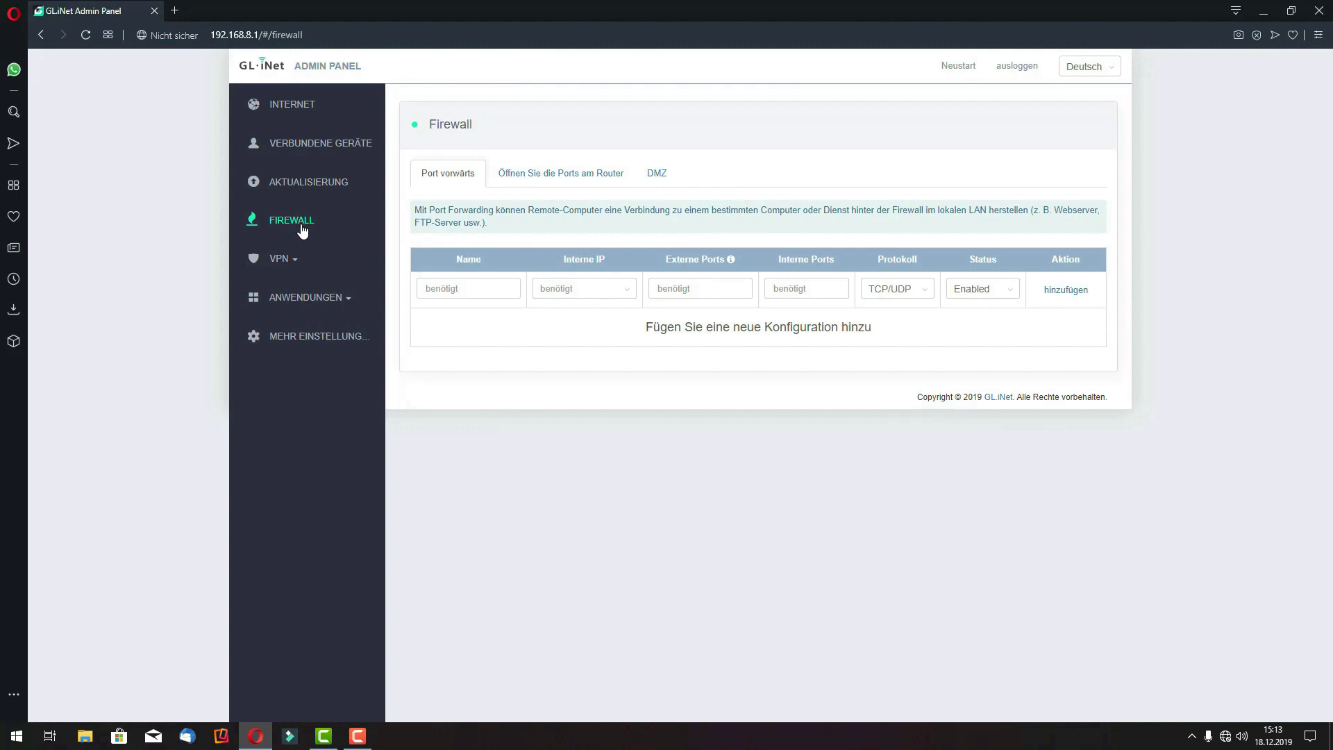
pyautogui.click(283, 262)
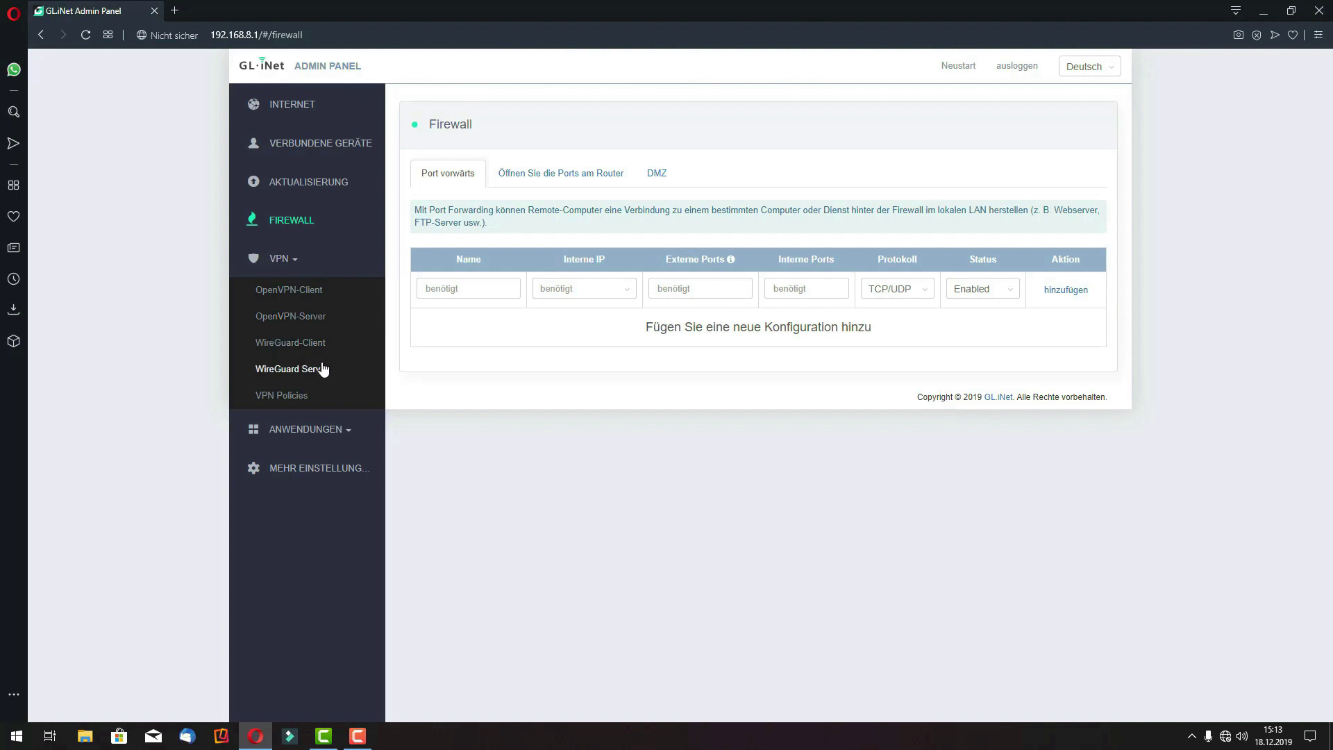
pyautogui.click(302, 299)
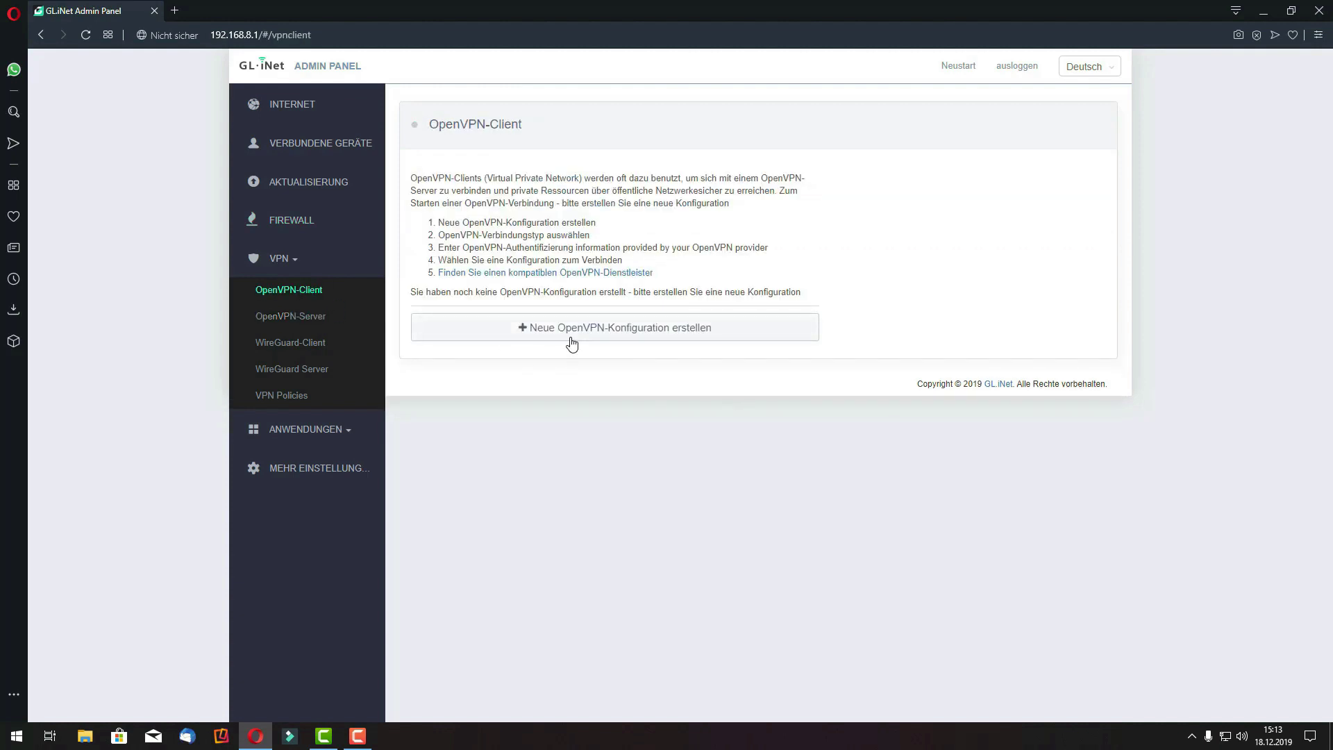
pyautogui.click(299, 320)
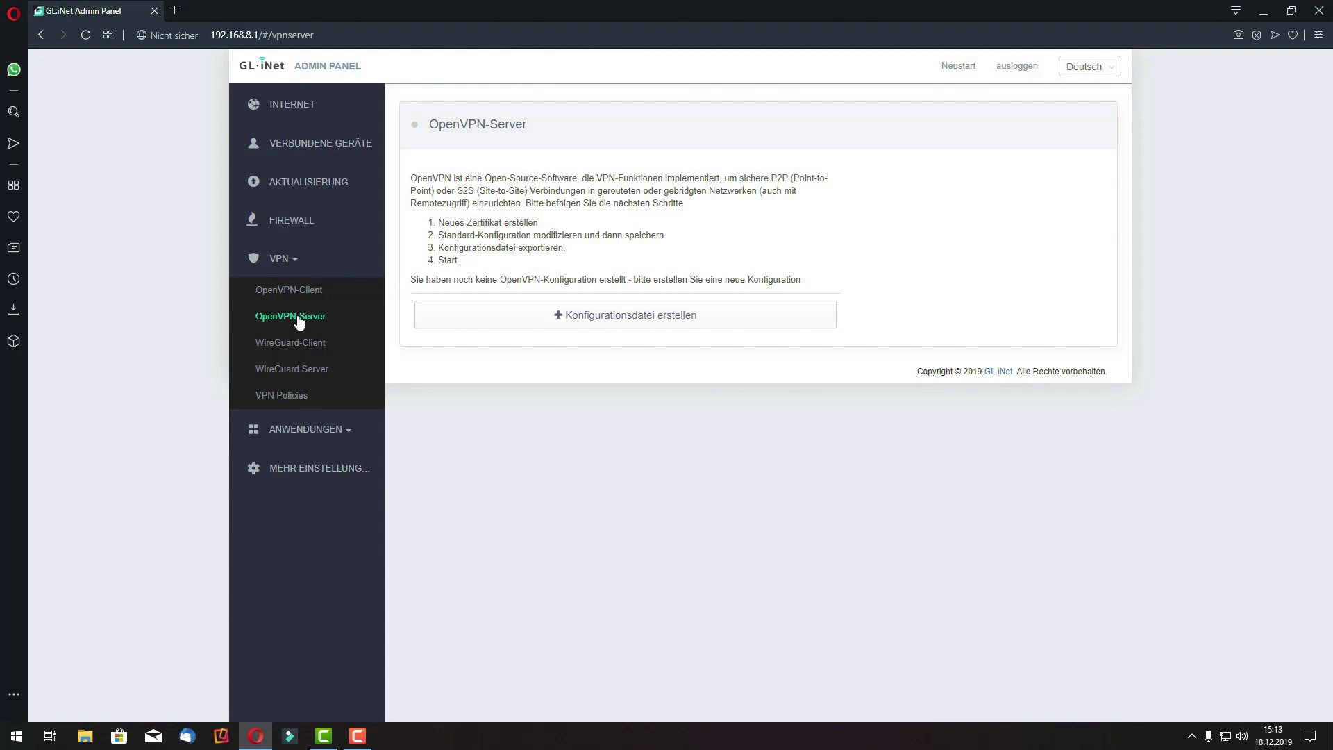
pyautogui.click(294, 264)
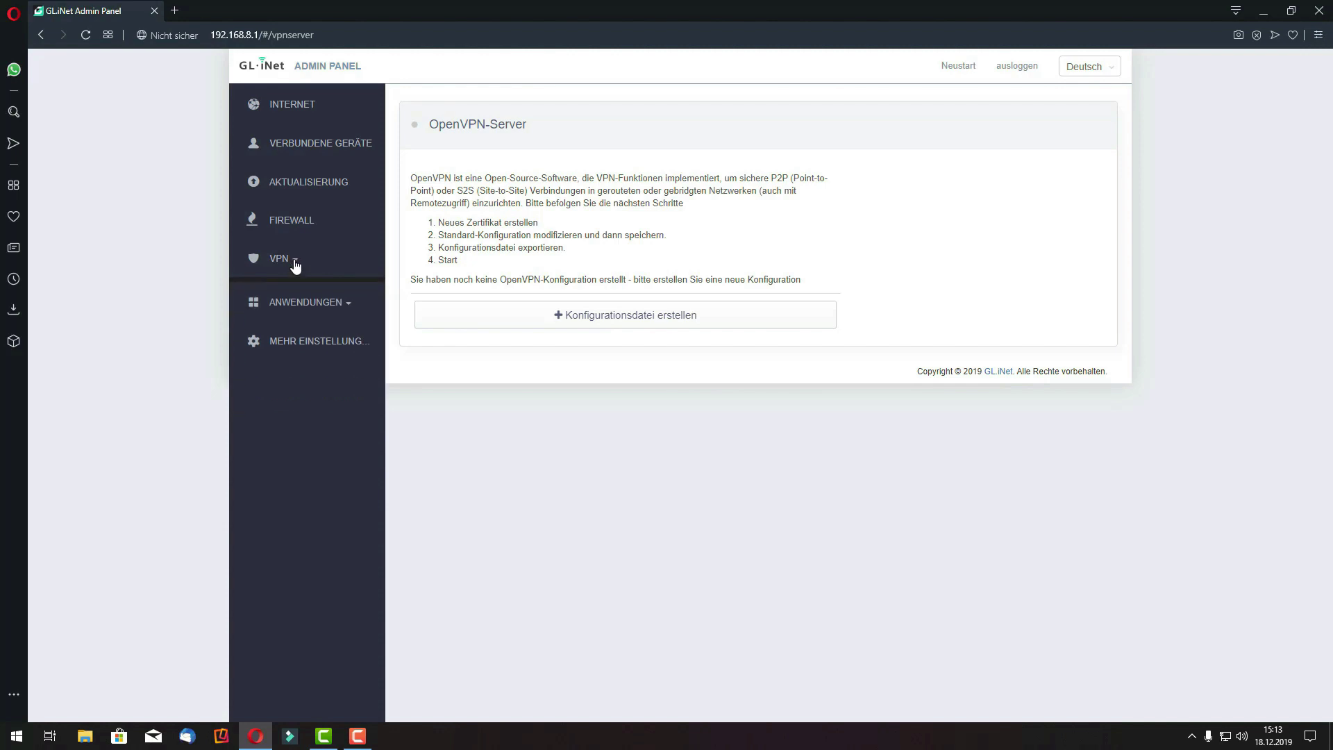
pyautogui.click(344, 303)
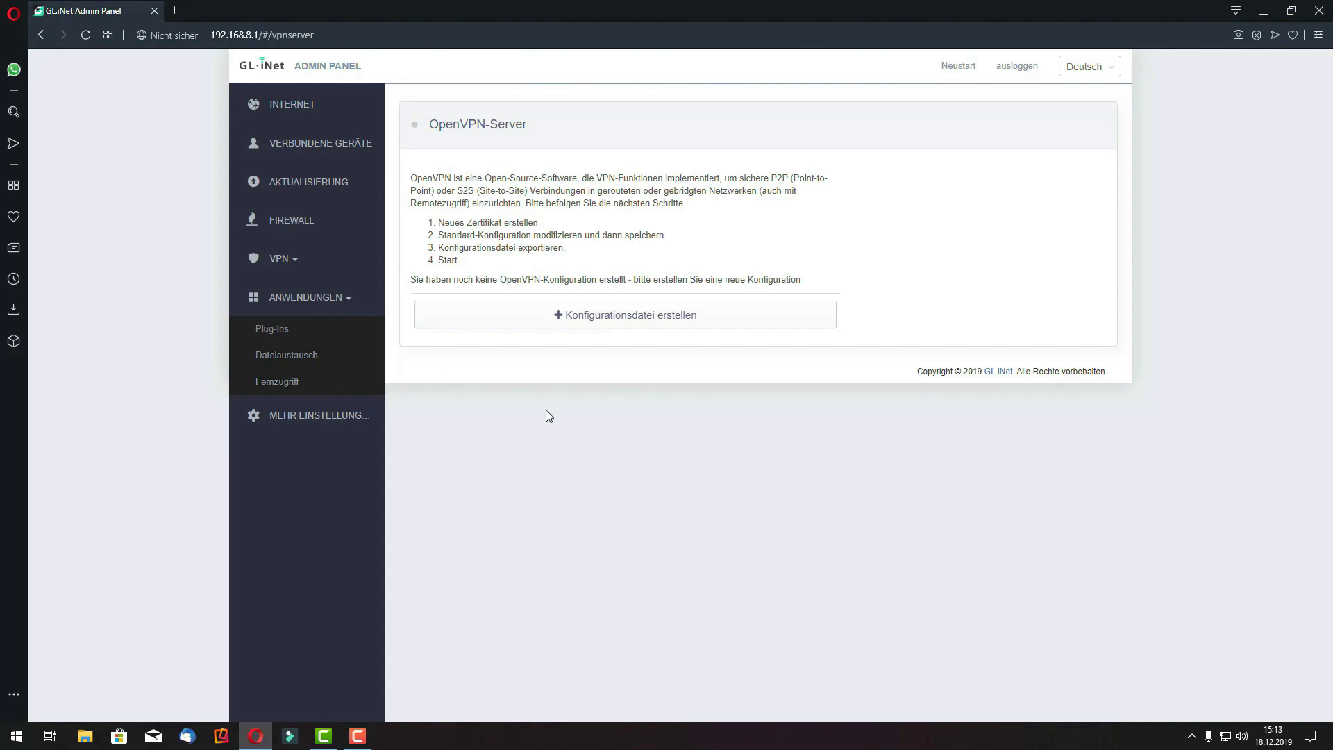
pyautogui.click(342, 419)
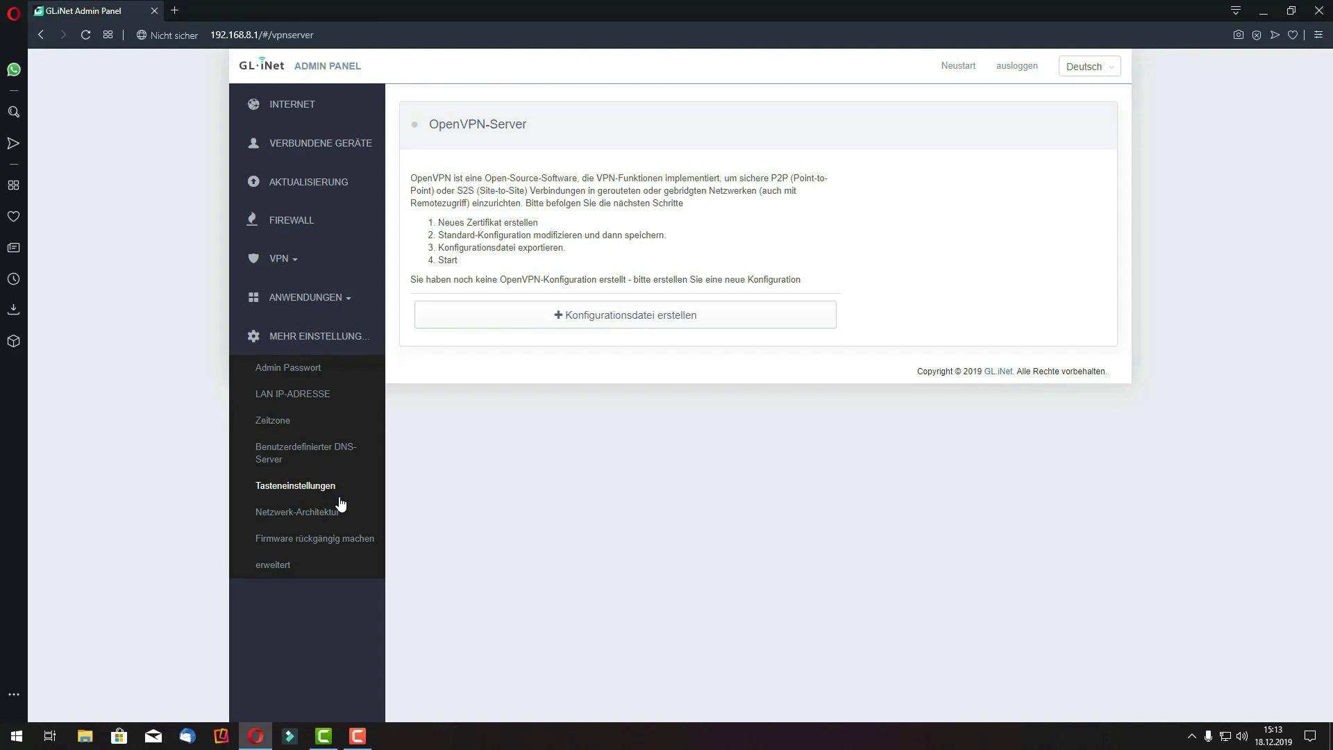
pyautogui.click(289, 106)
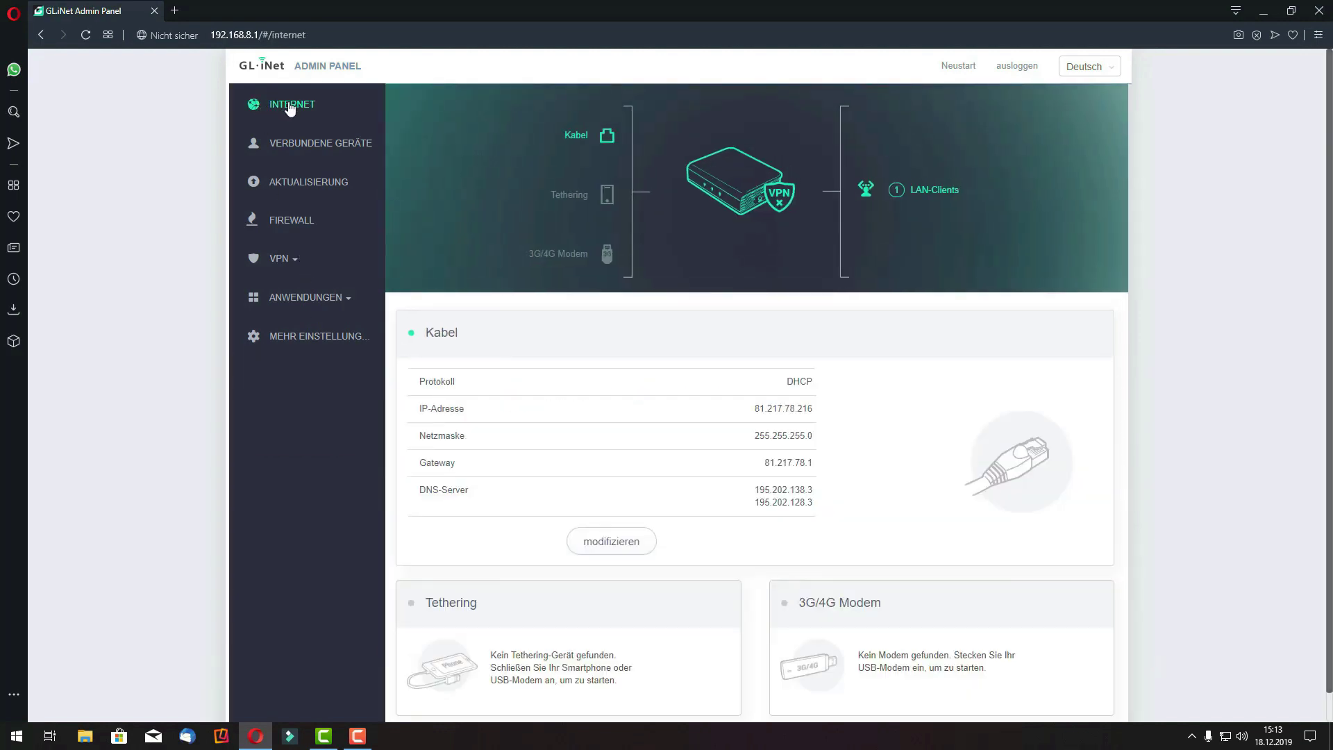
# Open Google in a new browser tab and search for "speedtest".
pyautogui.click(174, 10)
pyautogui.click(411, 207)
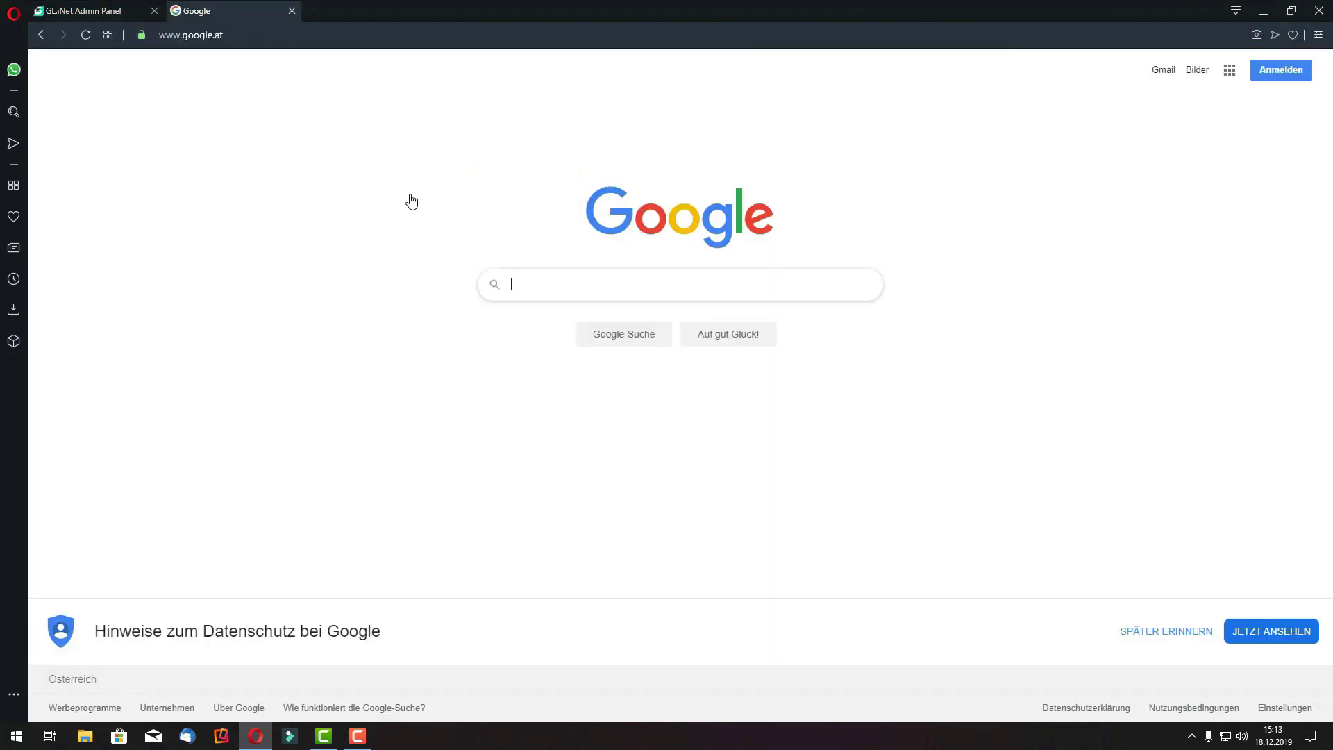
pyautogui.write('speedt')
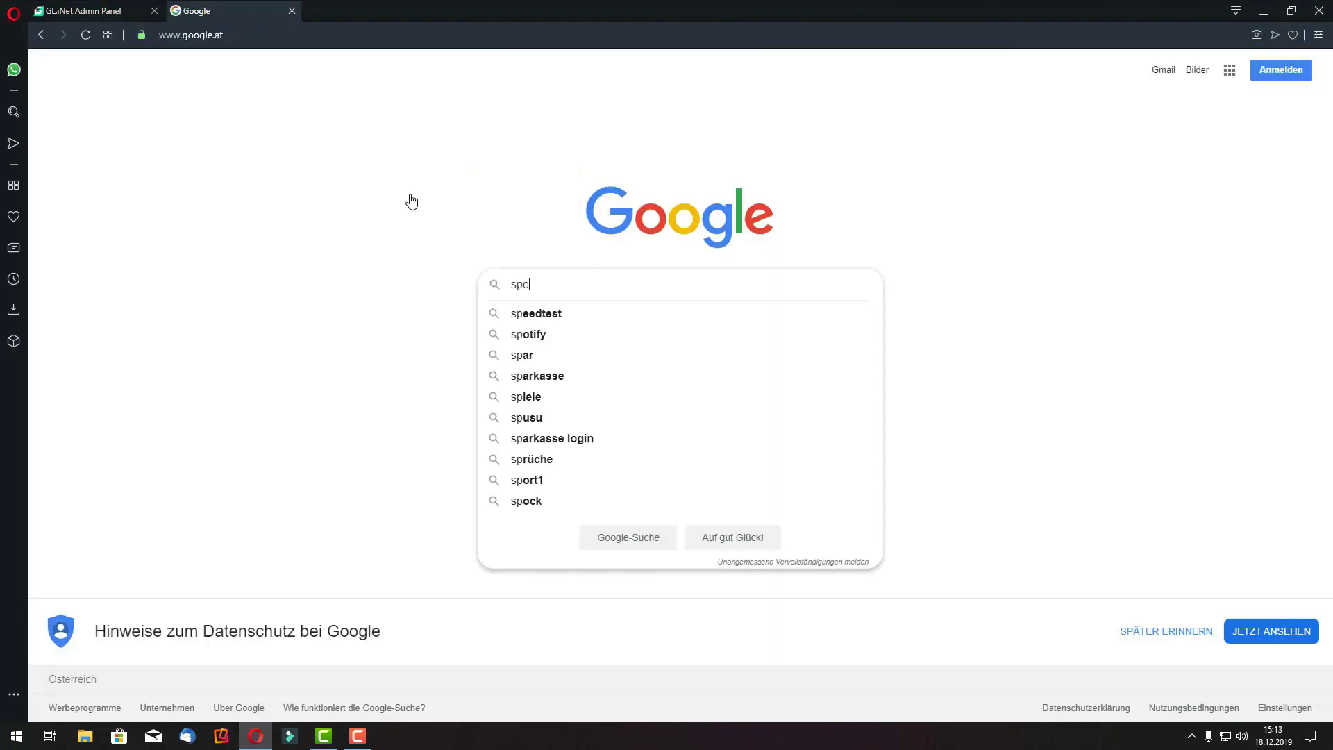
pyautogui.press('Down')
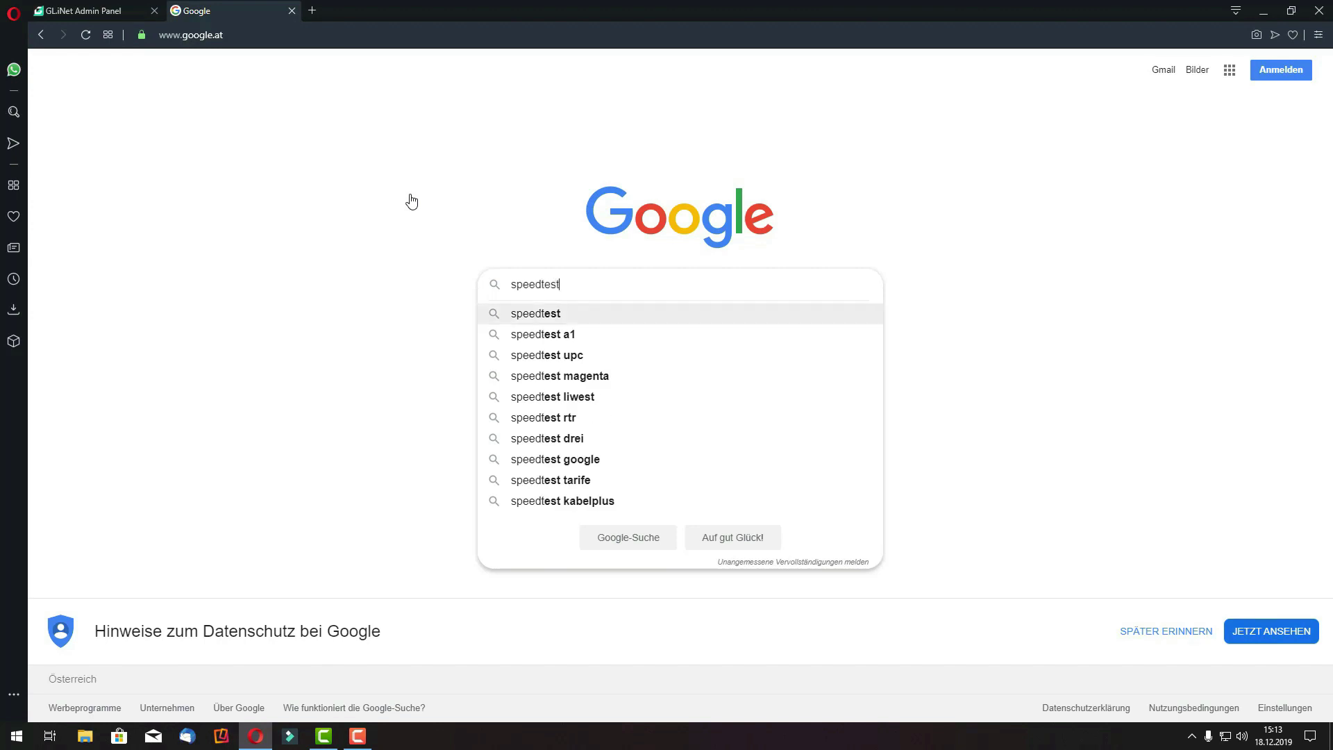
pyautogui.press('Return')
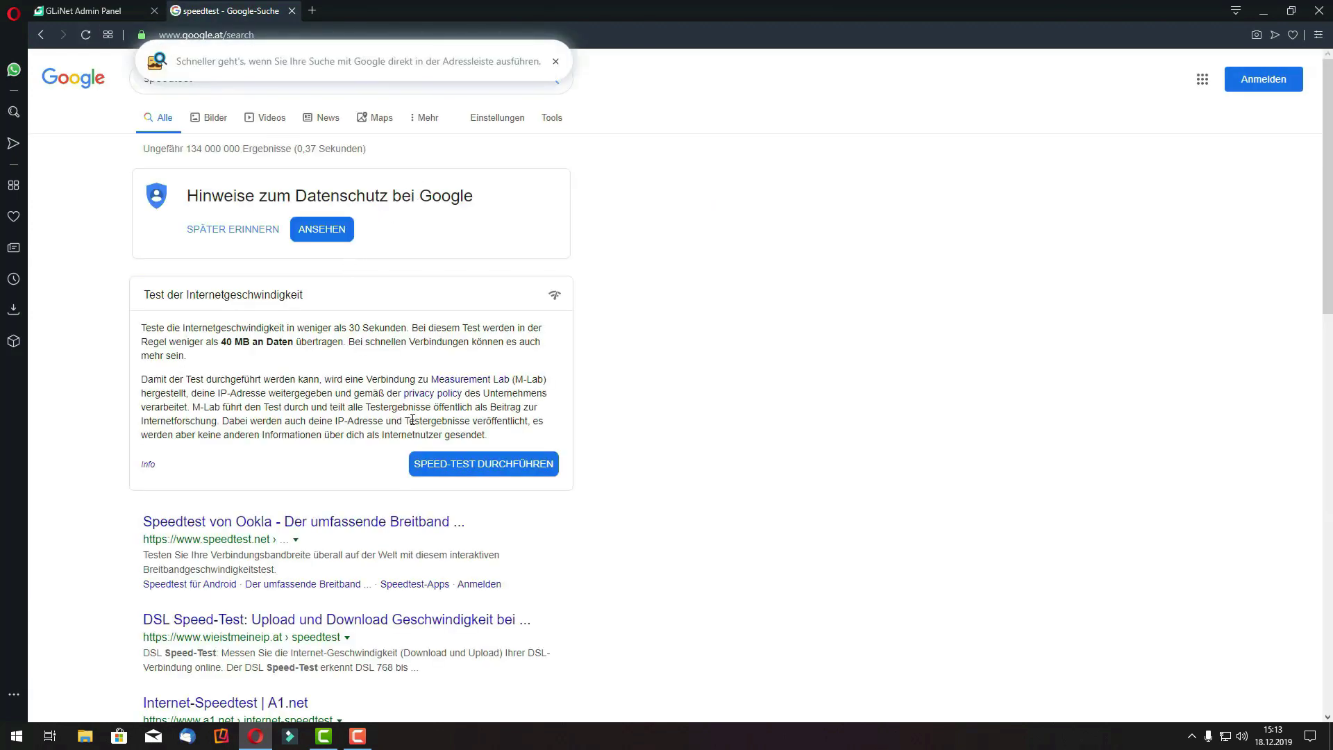
# Open the Ookla Speedtest site from the search results and start a speed test.
pyautogui.scroll(-4, 413, 419)
pyautogui.click(287, 255)
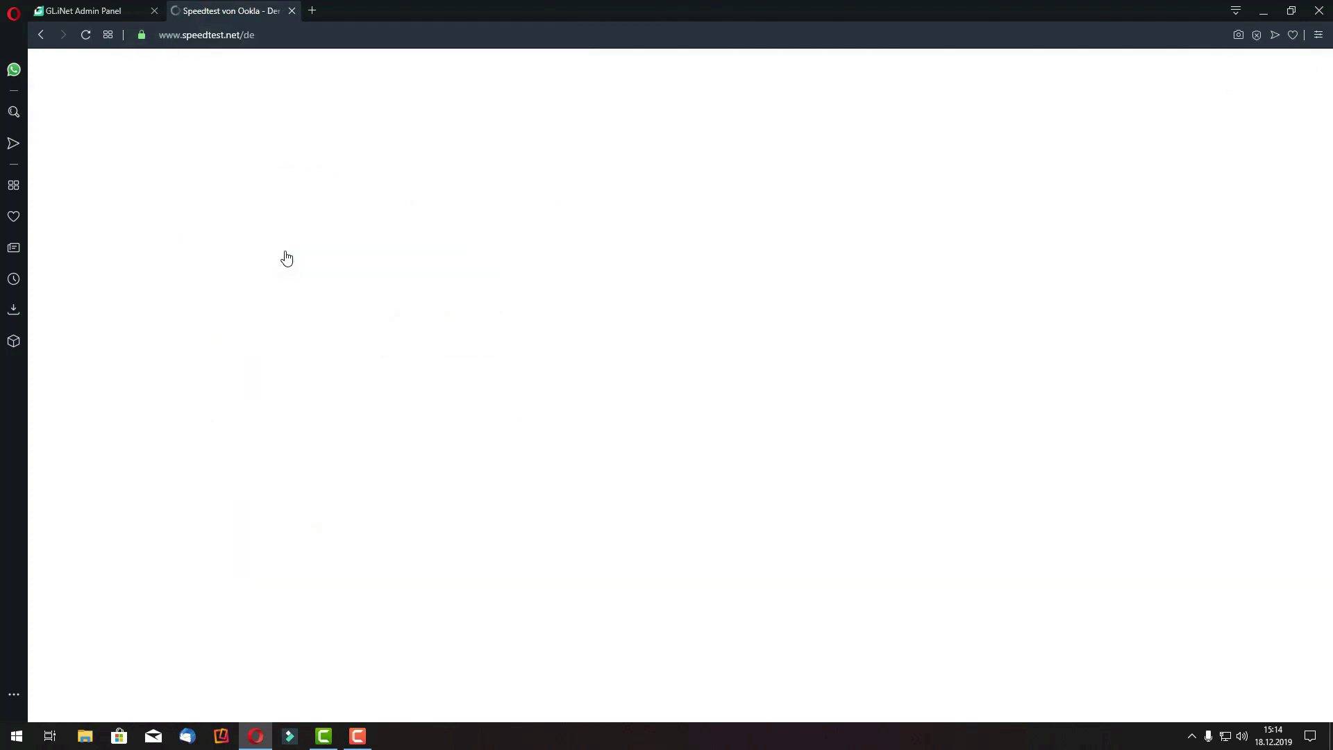
pyautogui.click(667, 344)
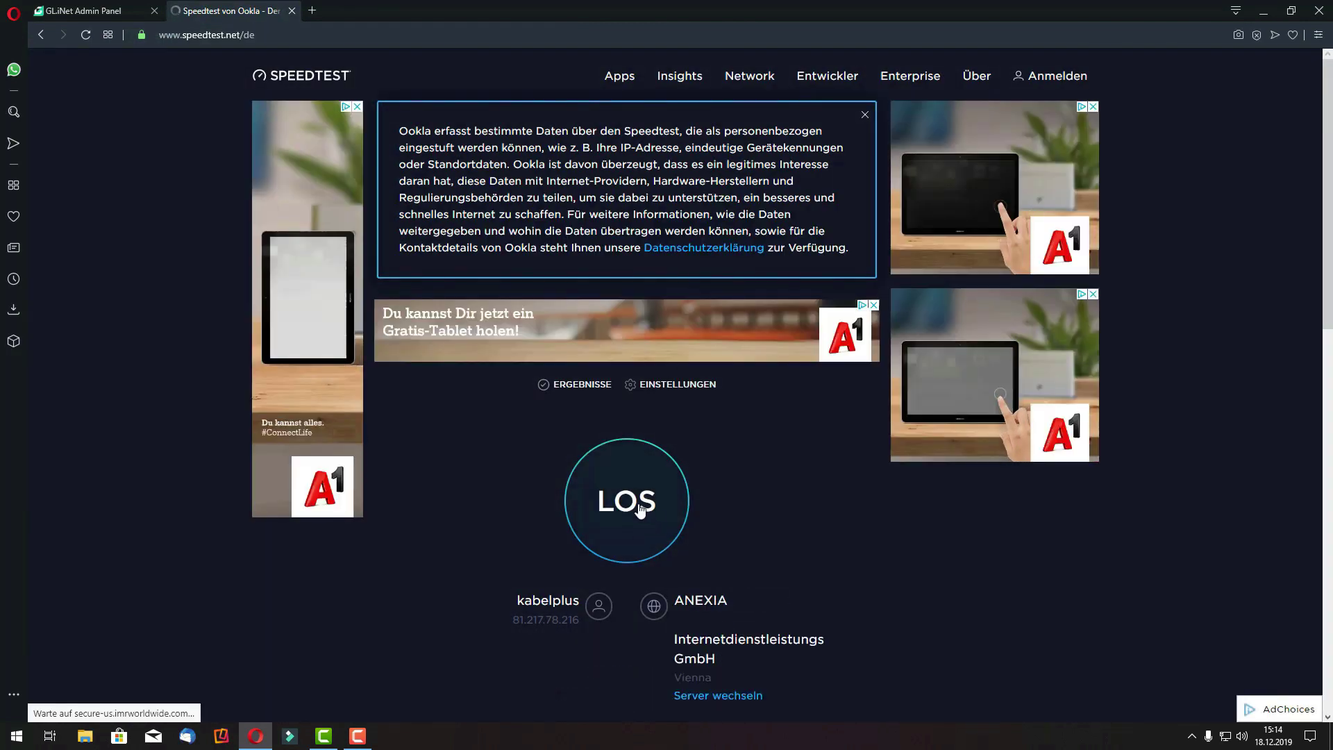
pyautogui.click(640, 509)
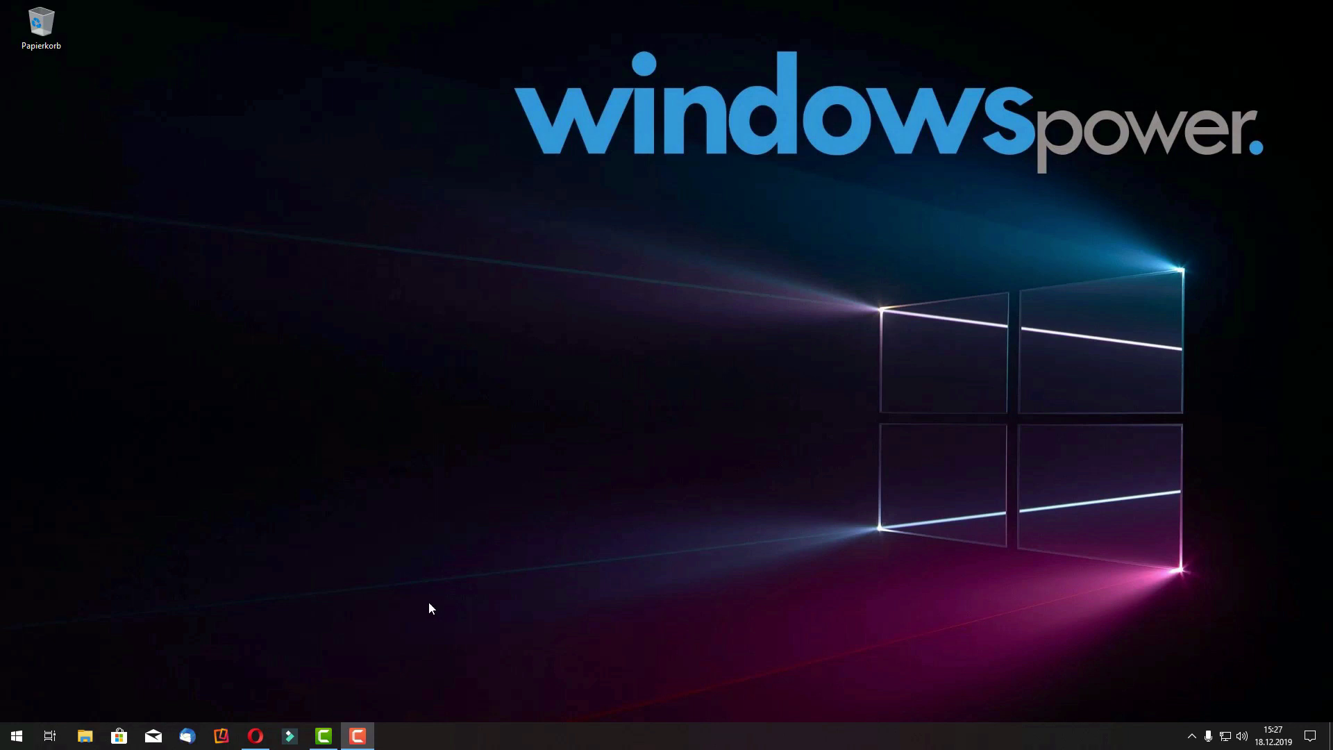
# Switch to the Opera browser and log in to the router's admin panel with the admin password.
pyautogui.click(253, 738)
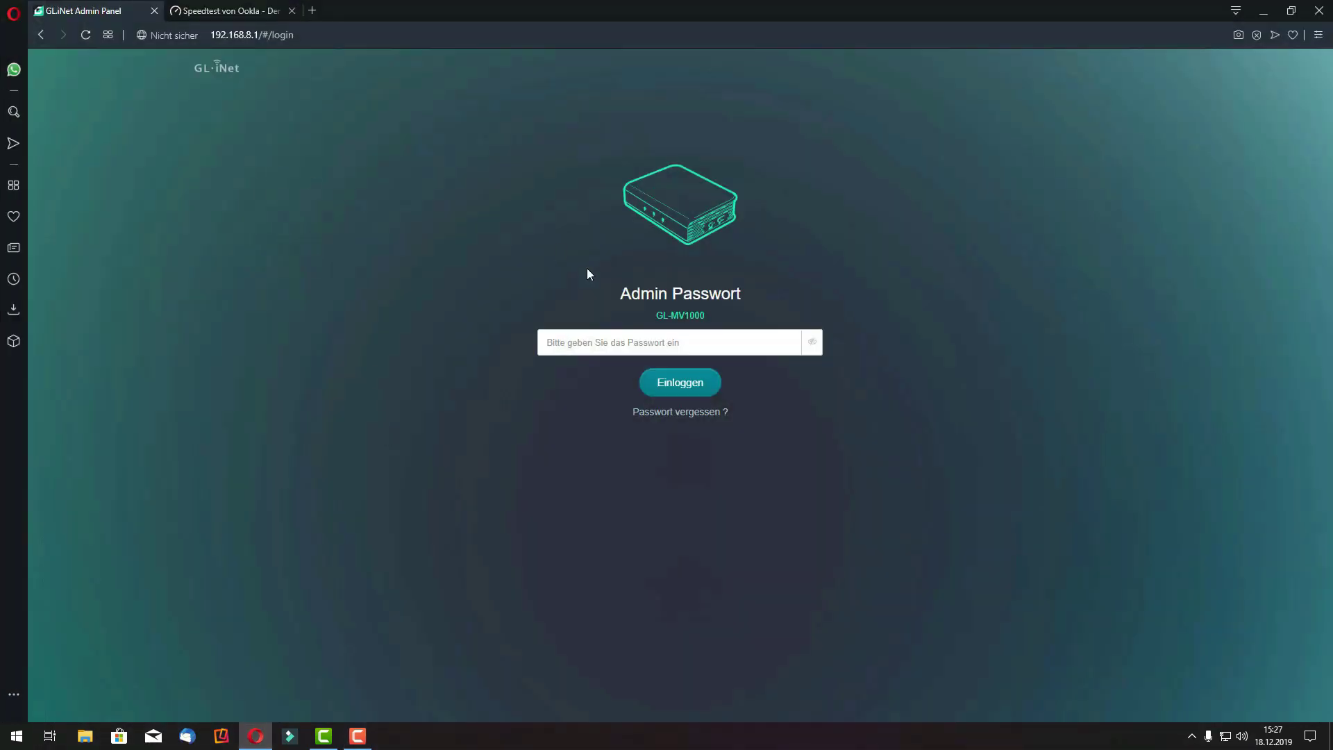
pyautogui.click(600, 335)
pyautogui.write('•')
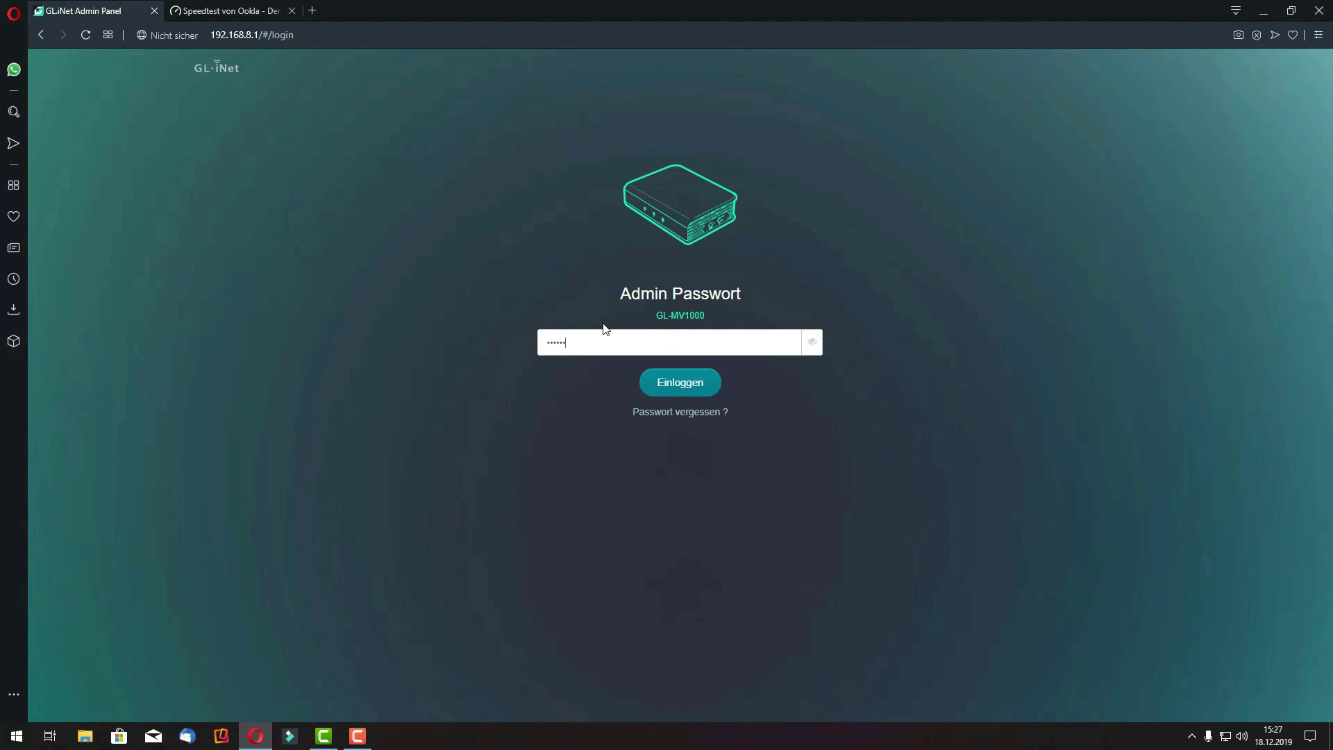
pyautogui.write('•••••••')
pyautogui.press('Return')
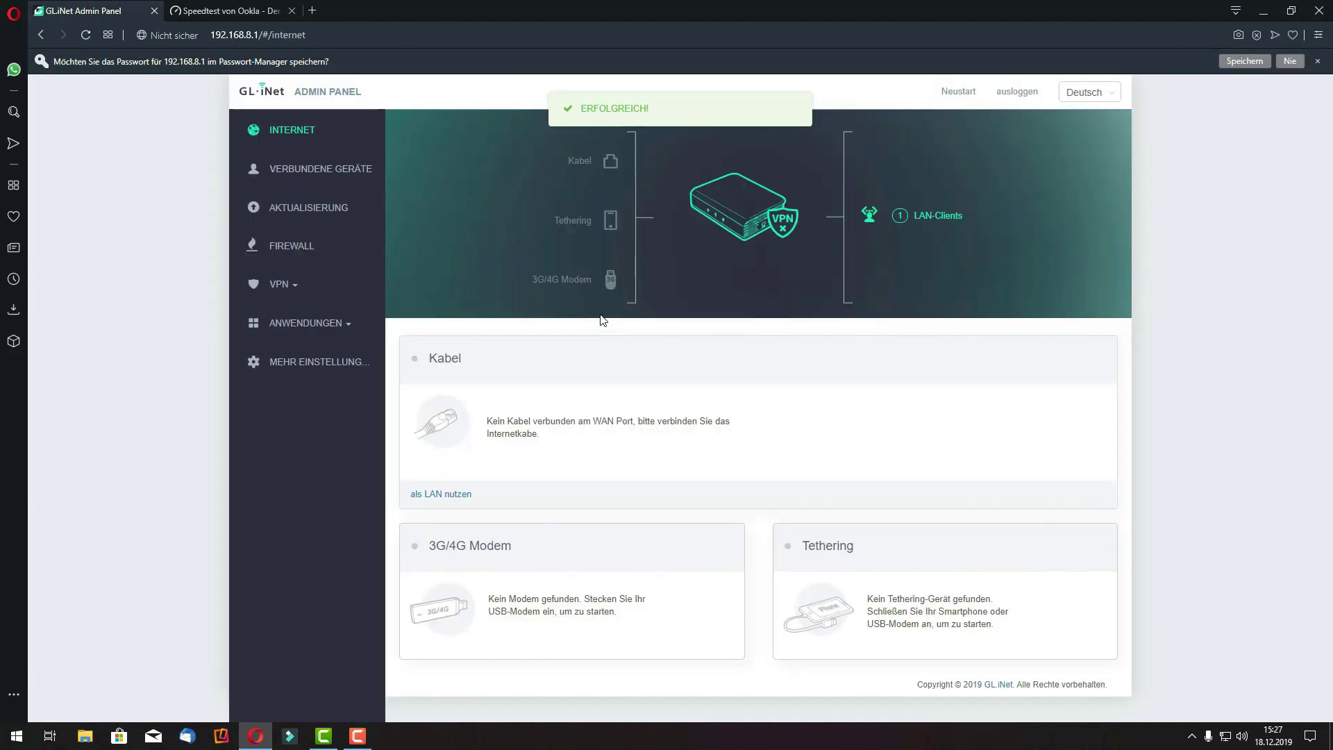
# Review the VPN options, the firewall page and the network architecture modes, and return to the internet overview.
pyautogui.click(298, 291)
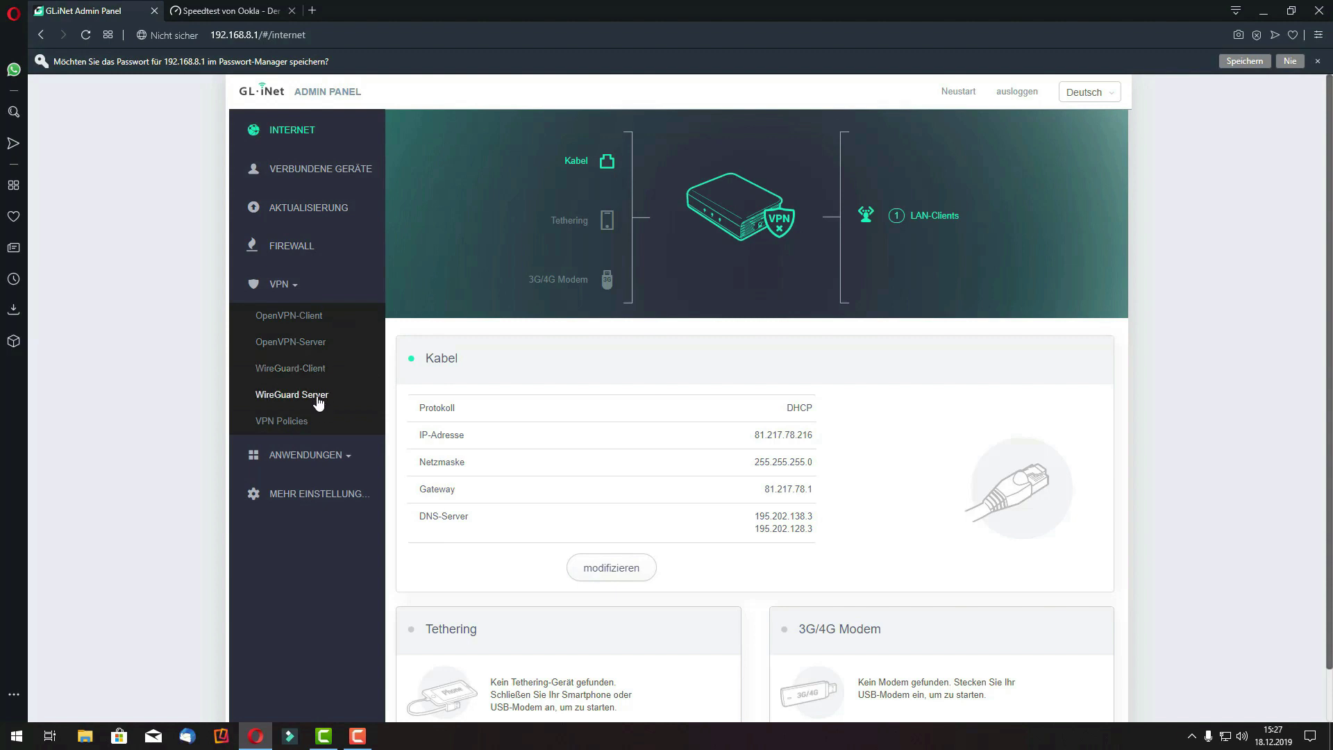
pyautogui.click(308, 253)
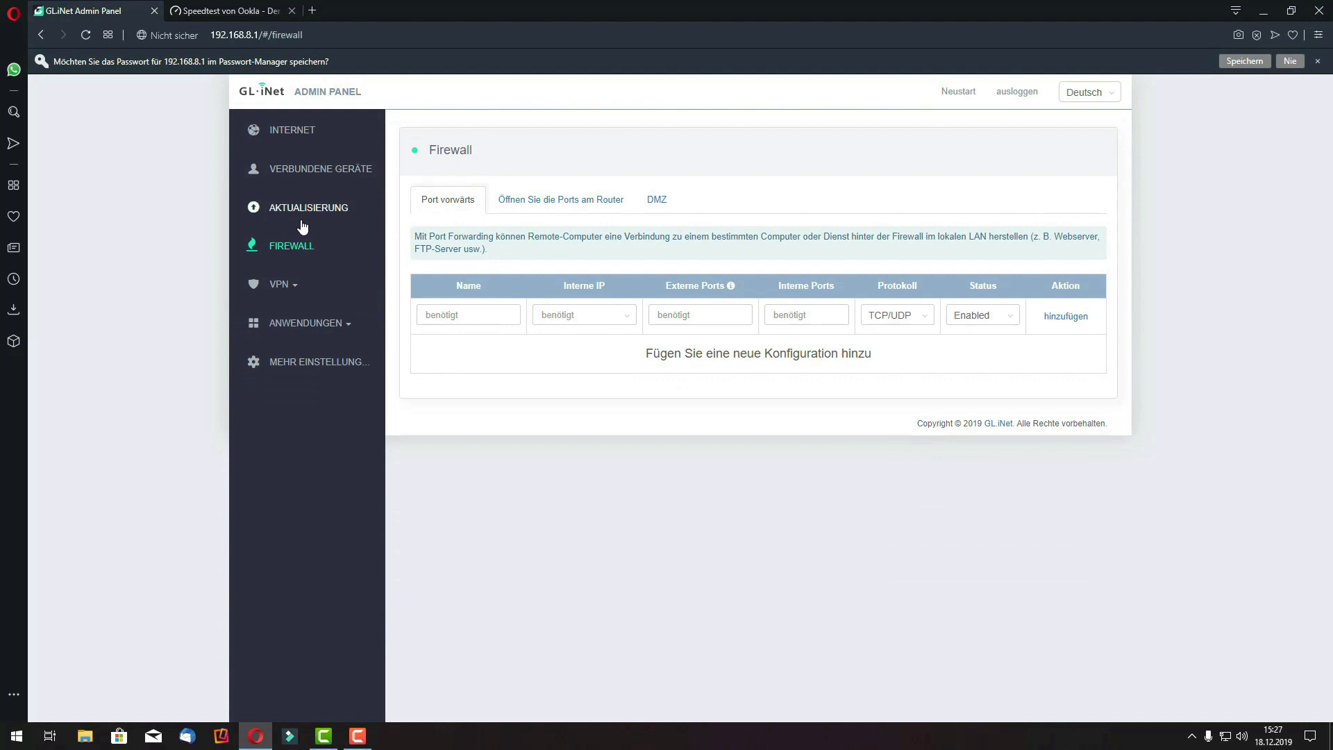
pyautogui.click(323, 335)
pyautogui.click(318, 440)
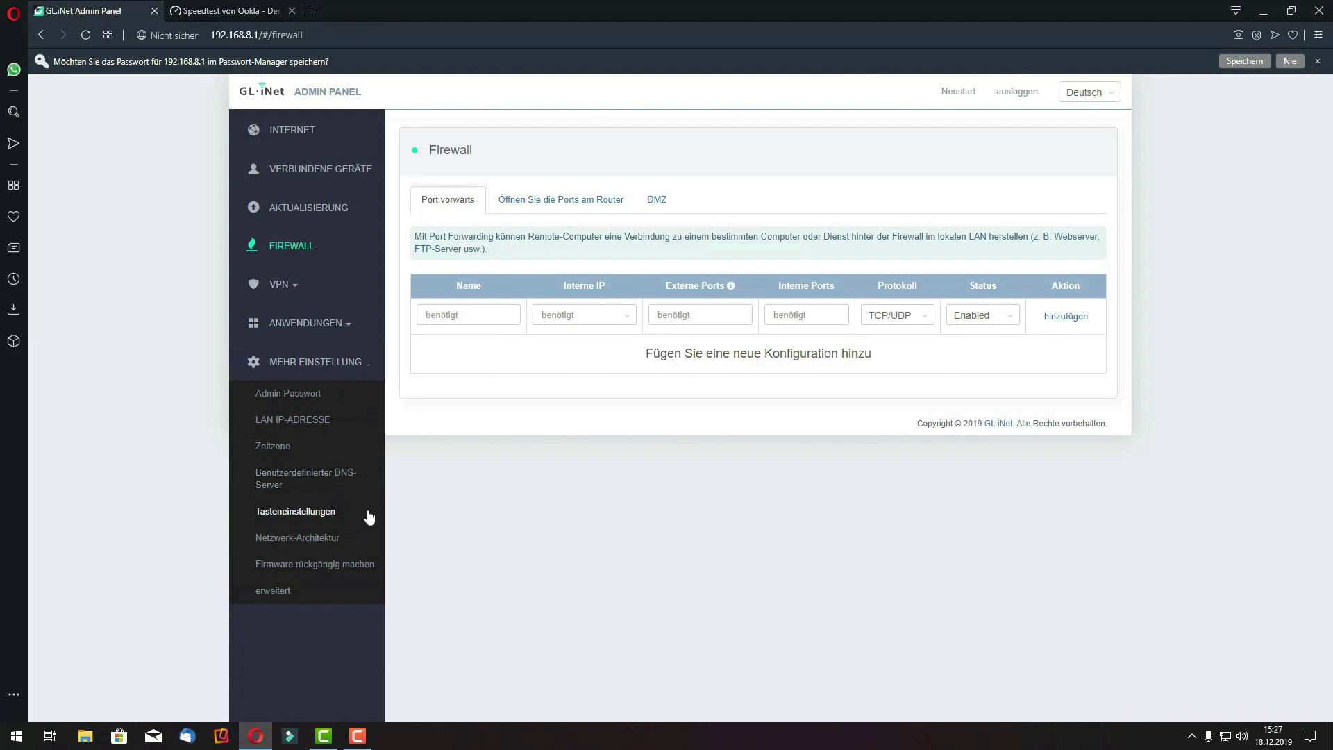
pyautogui.click(318, 513)
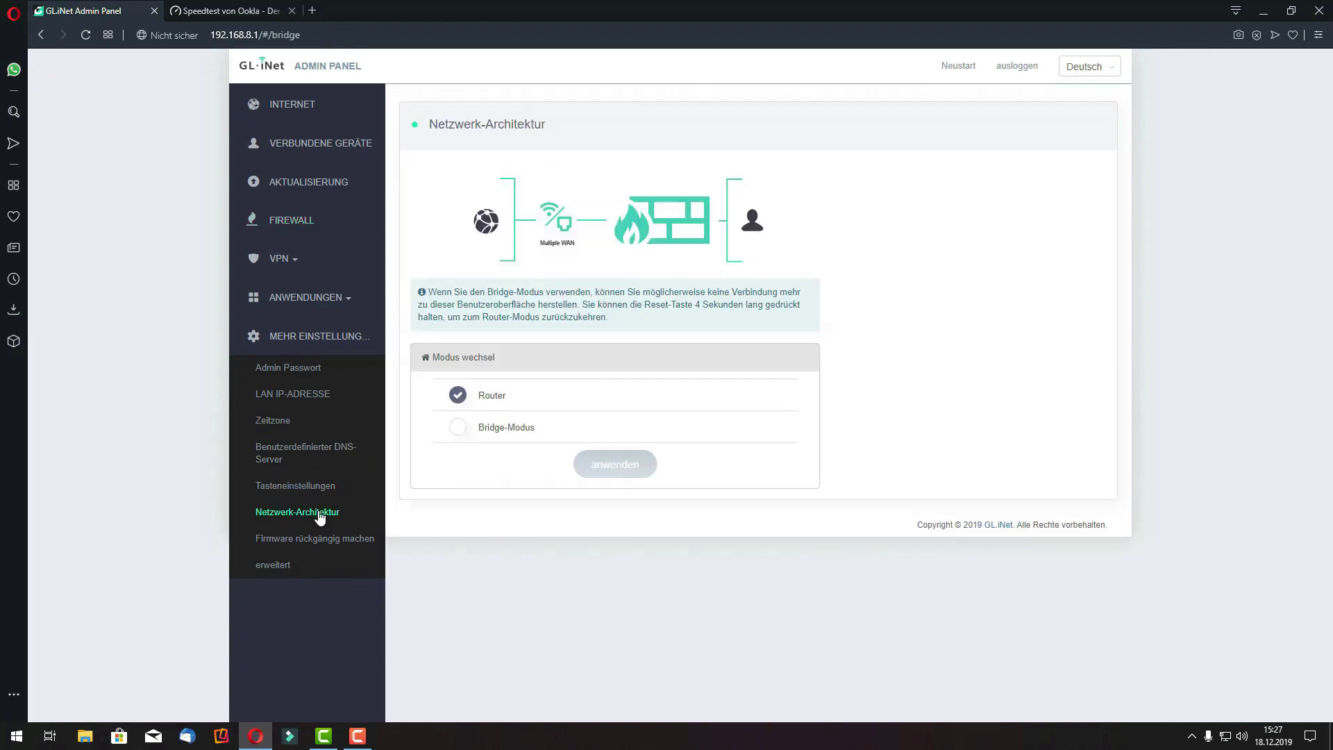
pyautogui.click(289, 111)
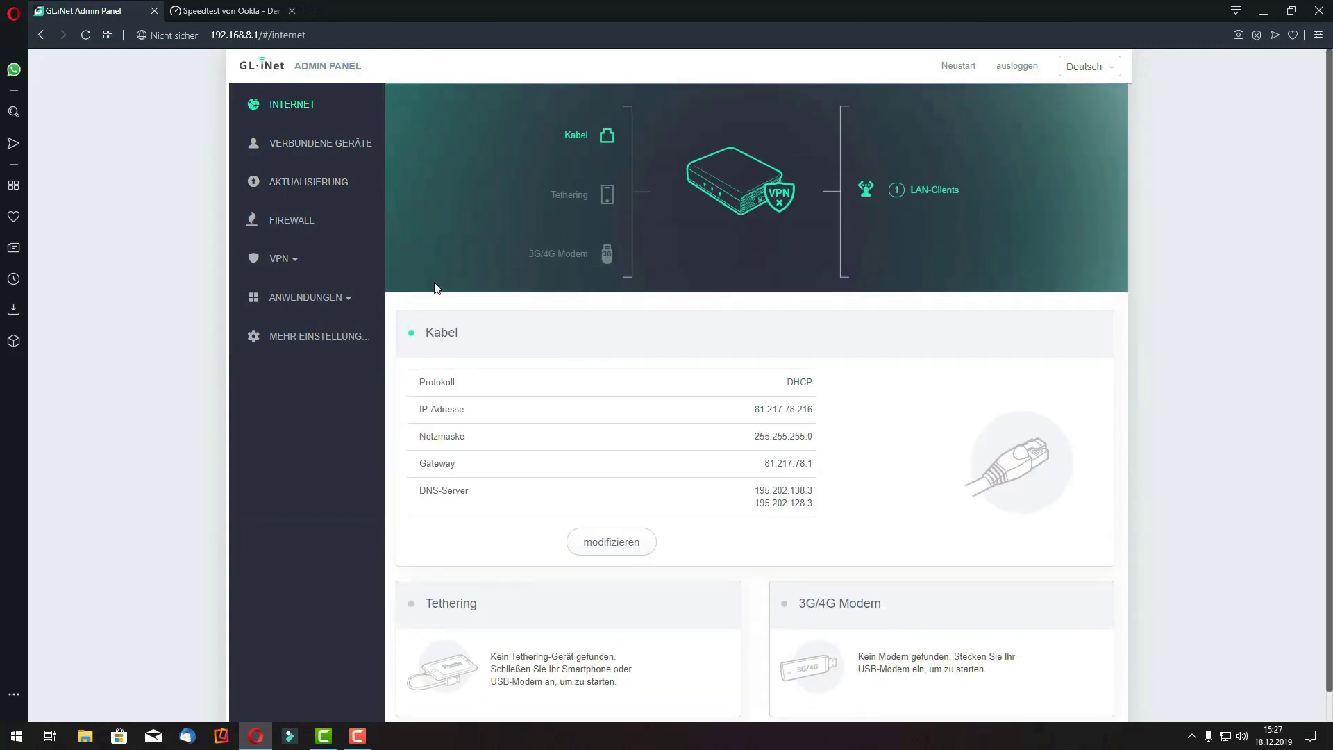